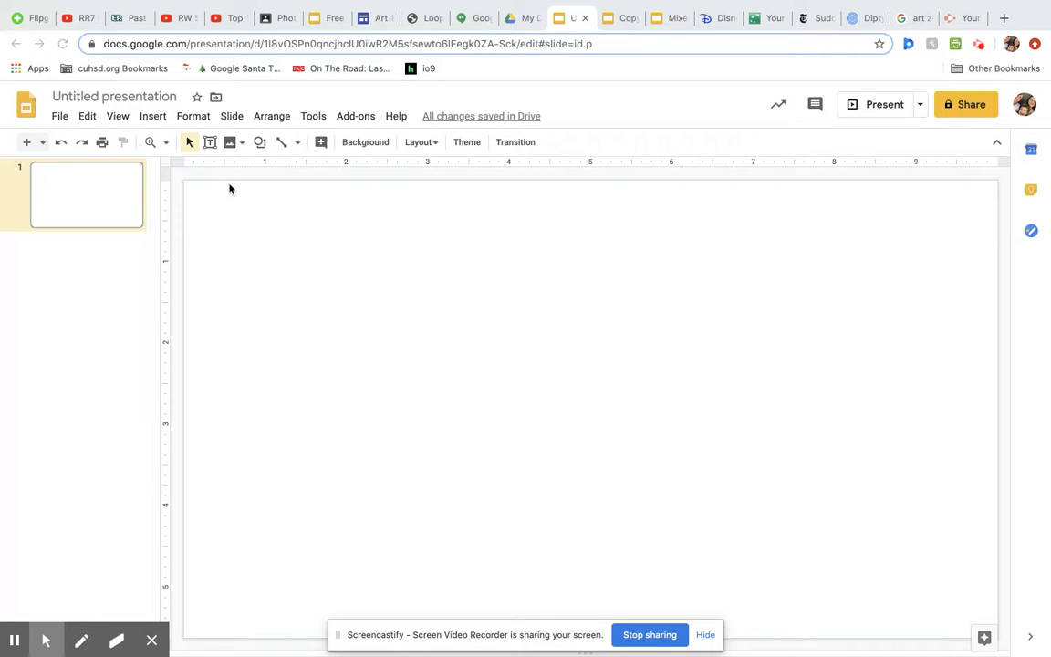
- Upload IMG_1054.JPG from the Desktop onto the blank first slide
left_click(154, 116)
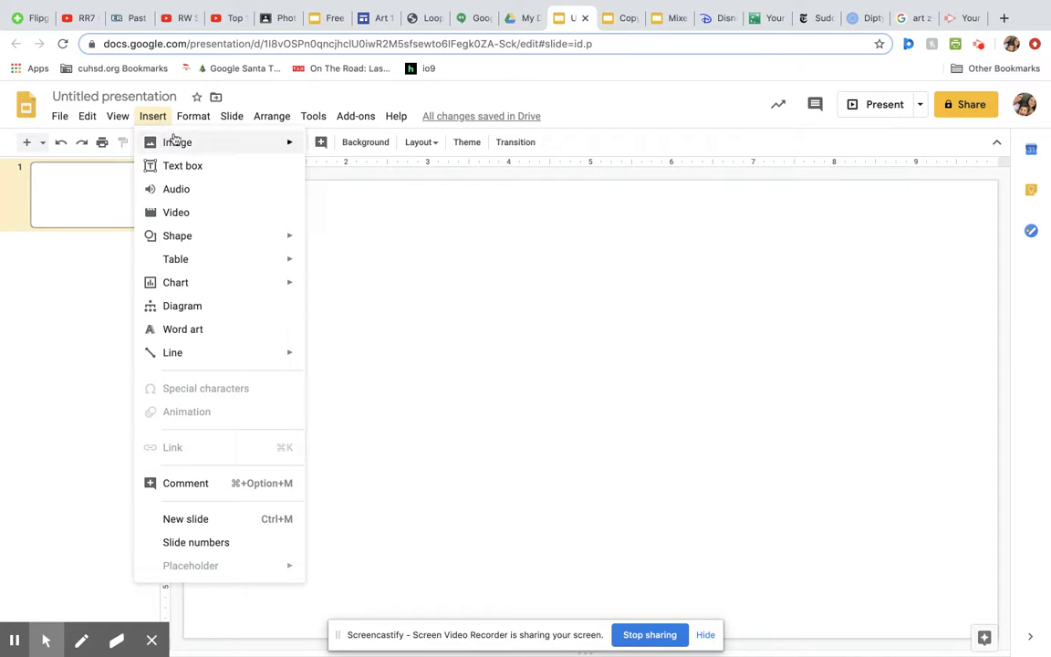
mouse_move(182, 145)
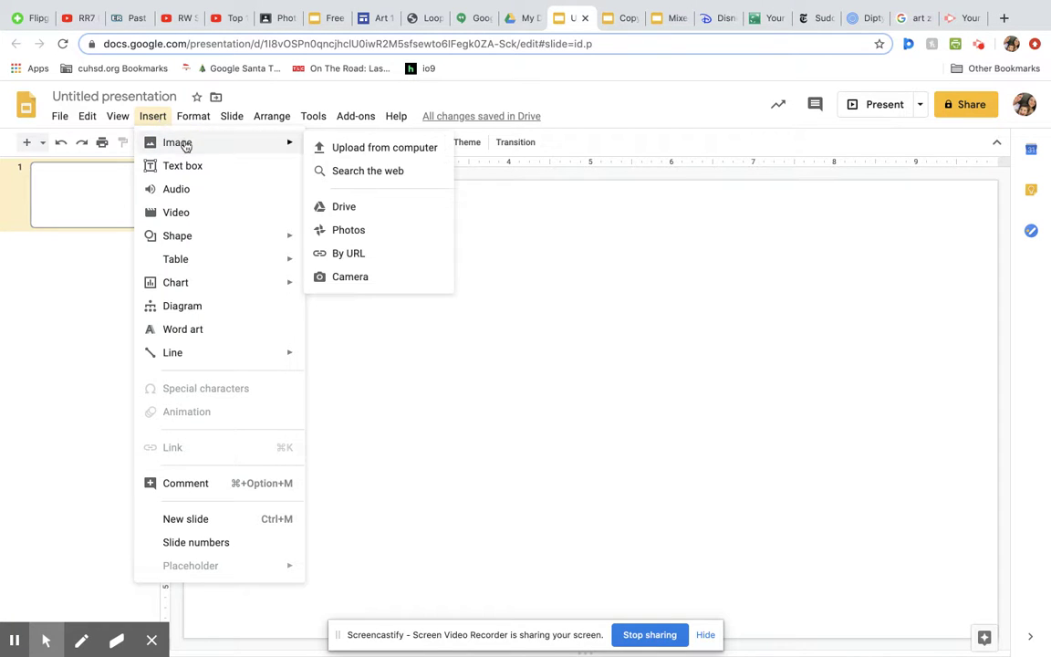
left_click(340, 151)
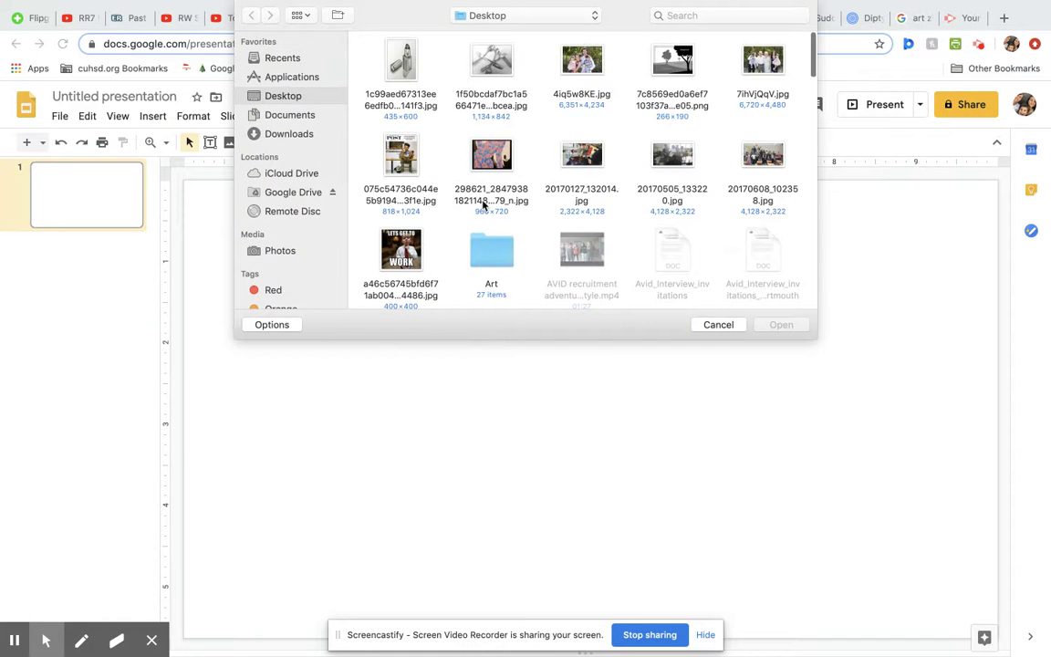
scroll(484, 205, "down", 2)
scroll(483, 206, "down", 3)
scroll(484, 205, "down", 6)
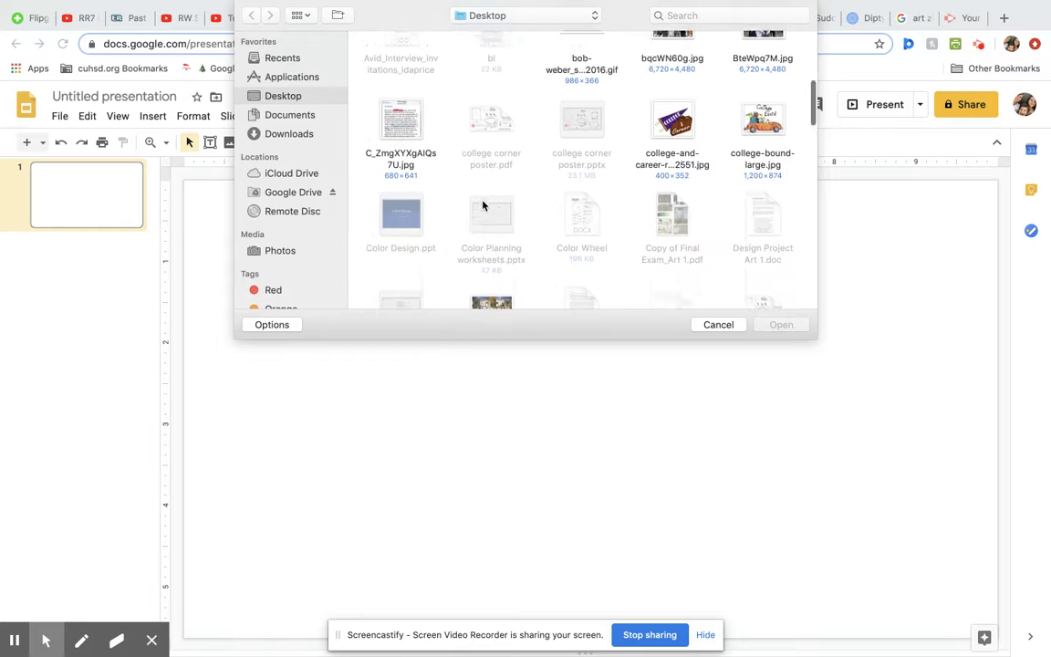
scroll(483, 205, "down", 2)
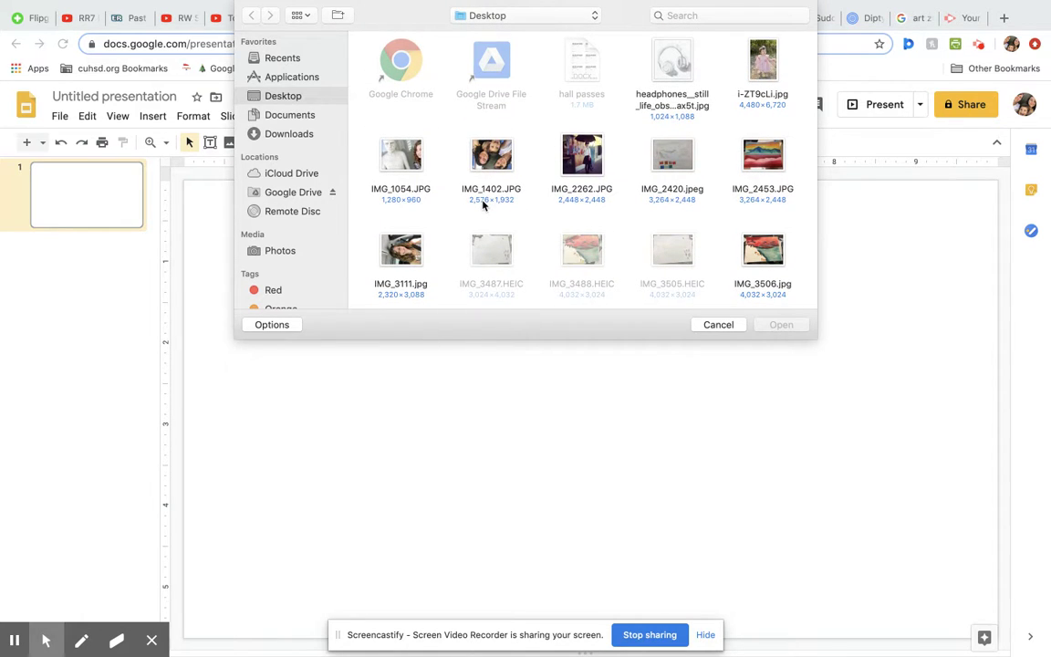
left_click(402, 160)
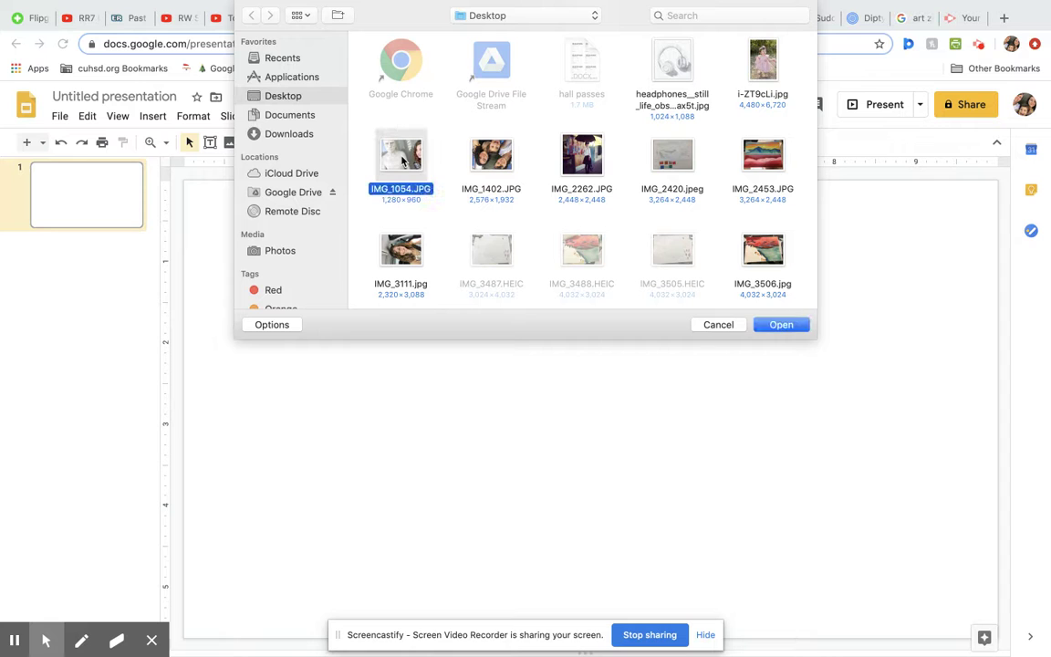
left_click(782, 327)
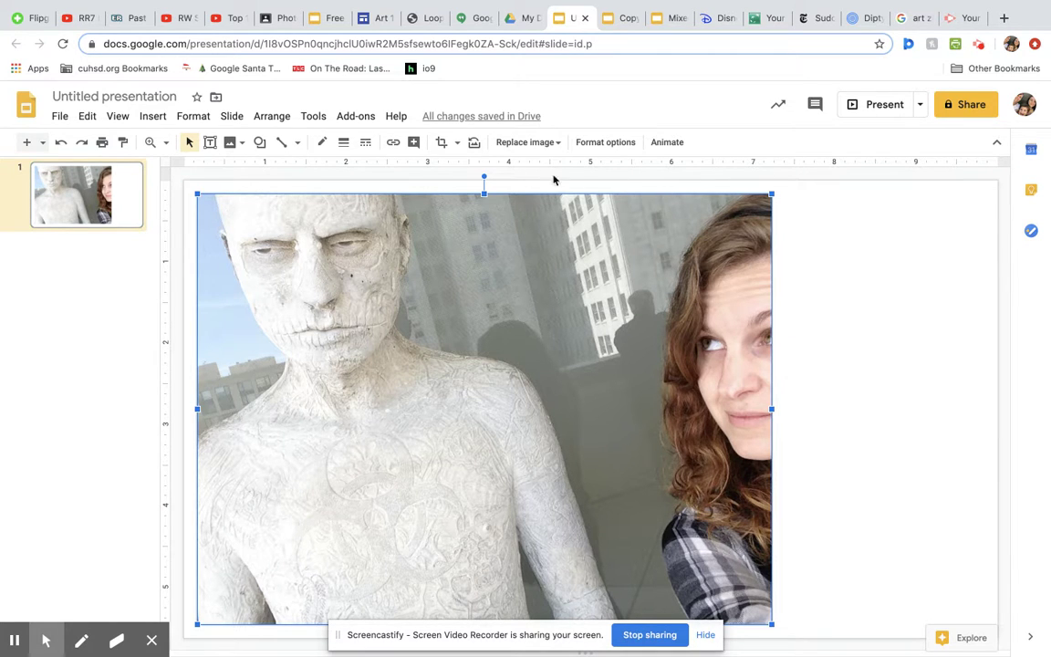
- Crop the statue selfie inward from the top-left and left side, repositioning the photo within the frame
left_click(442, 144)
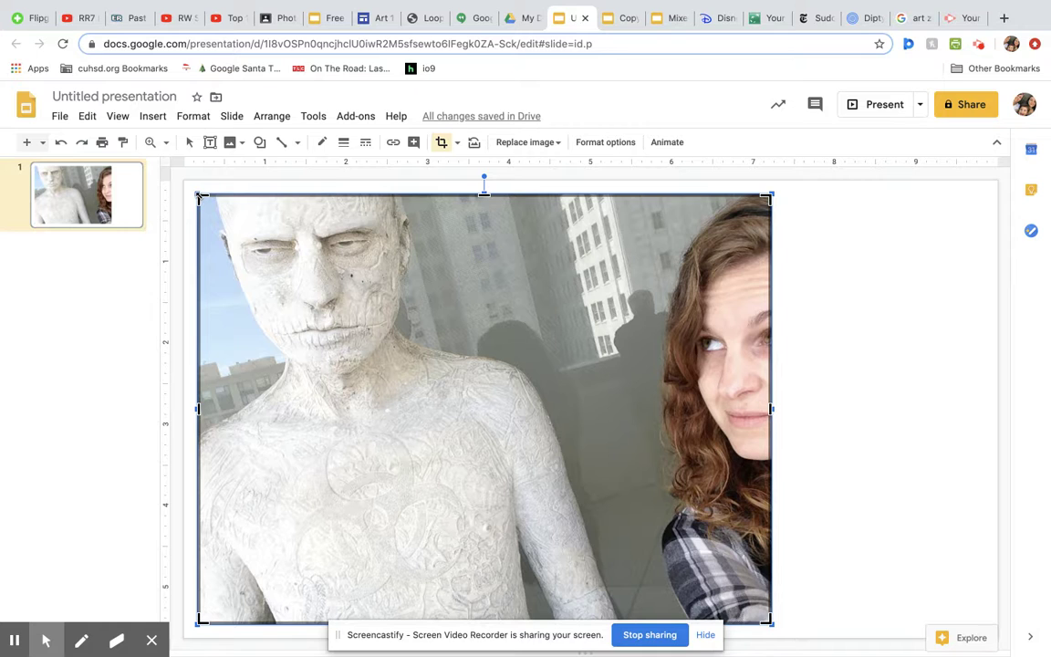
left_click_drag(201, 196, 253, 234)
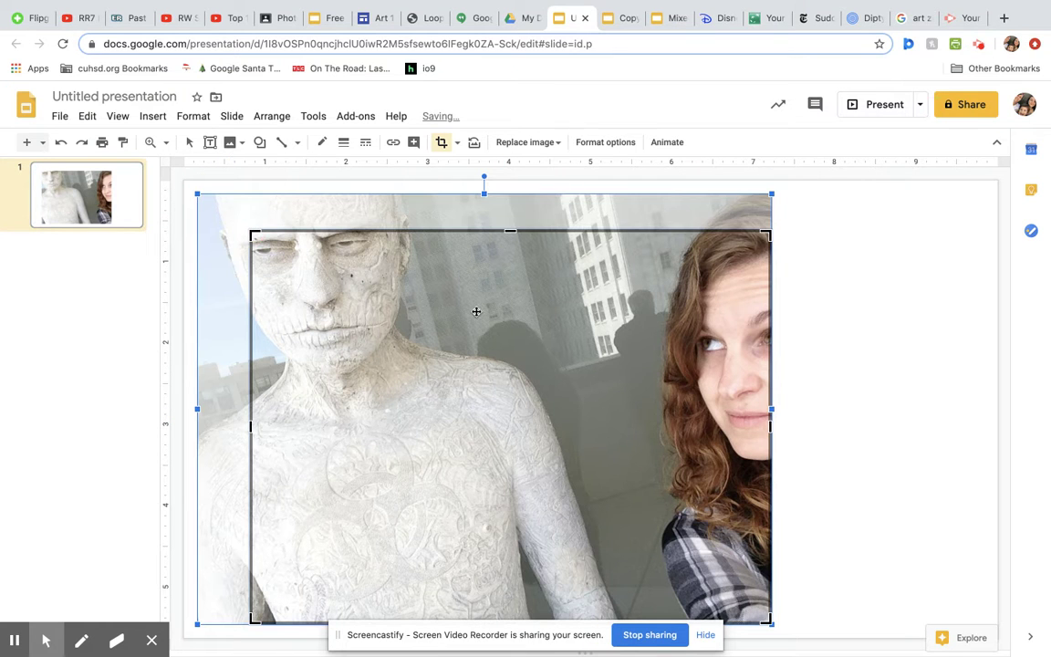
left_click_drag(477, 312, 453, 290)
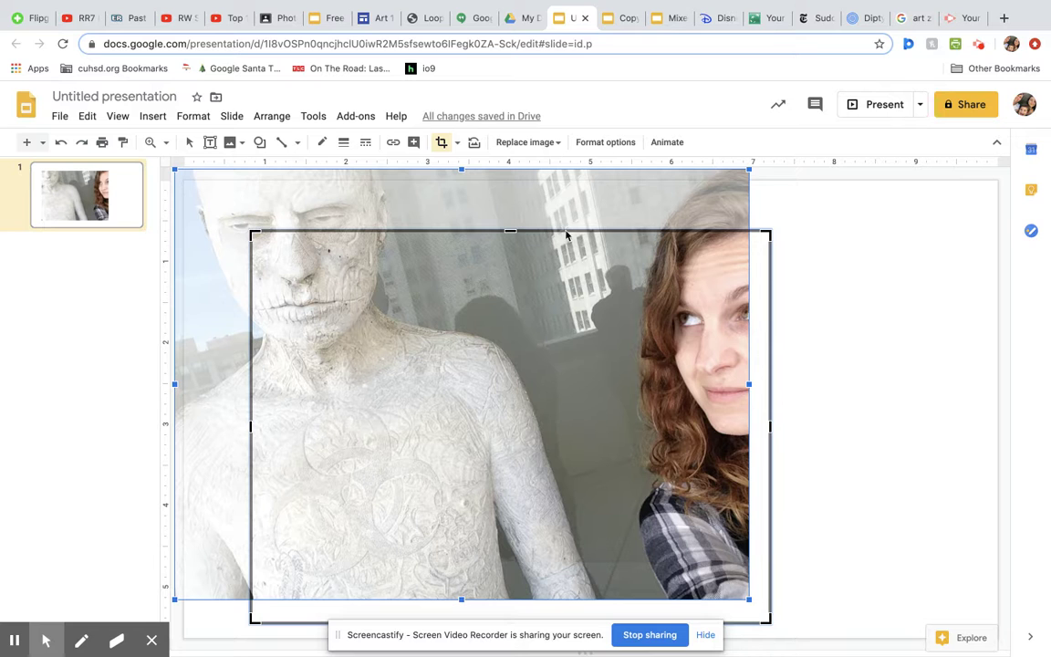
left_click_drag(580, 214, 619, 256)
left_click_drag(673, 216, 688, 230)
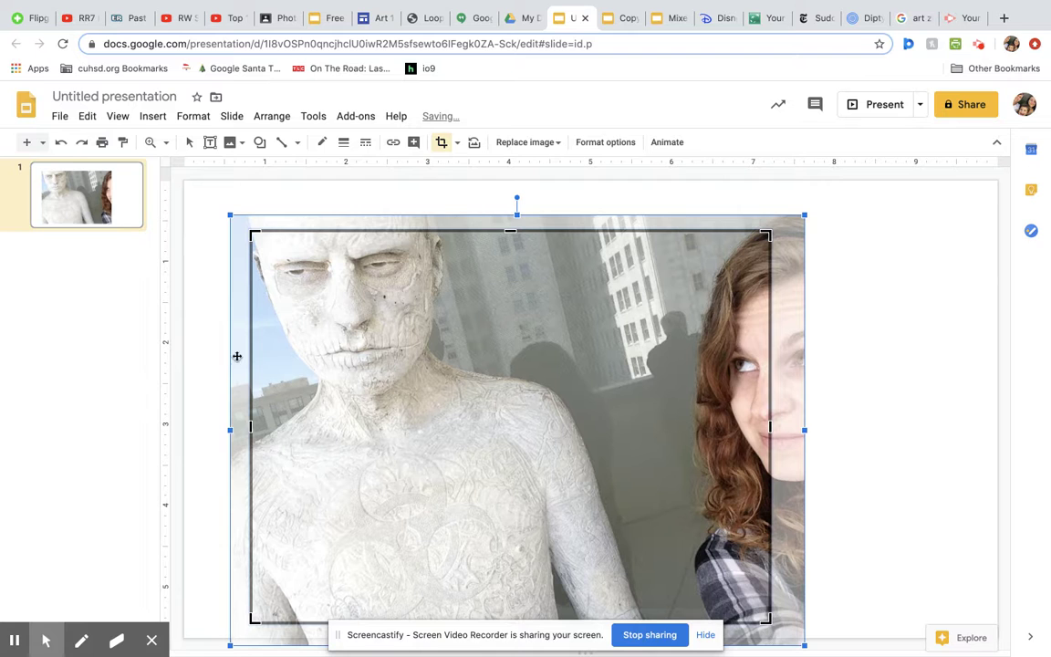
left_click_drag(239, 356, 228, 388)
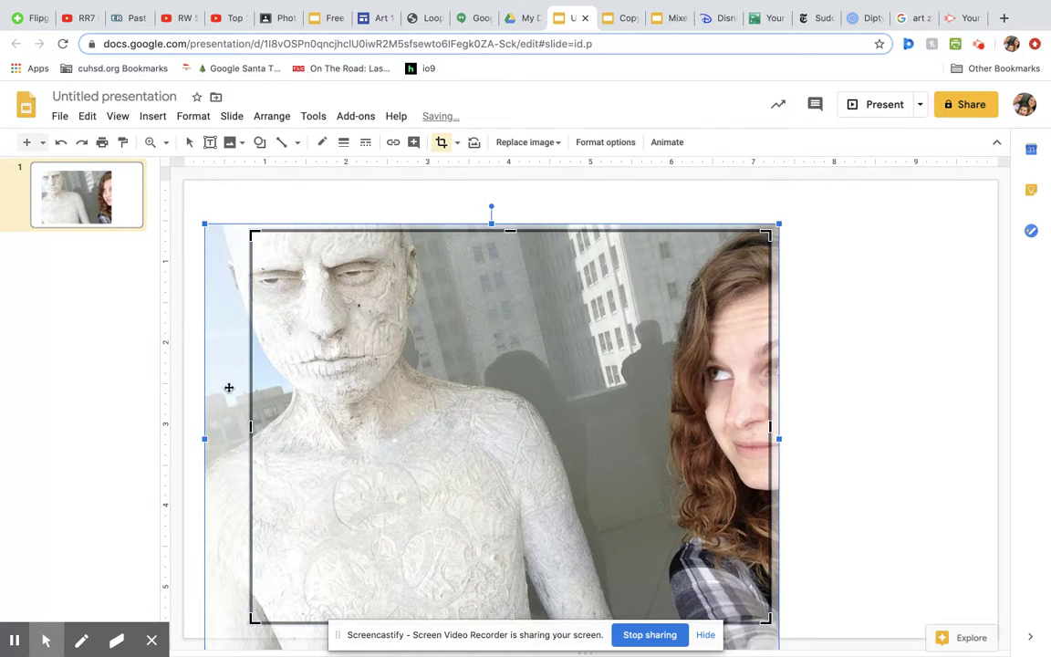
left_click_drag(252, 426, 308, 438)
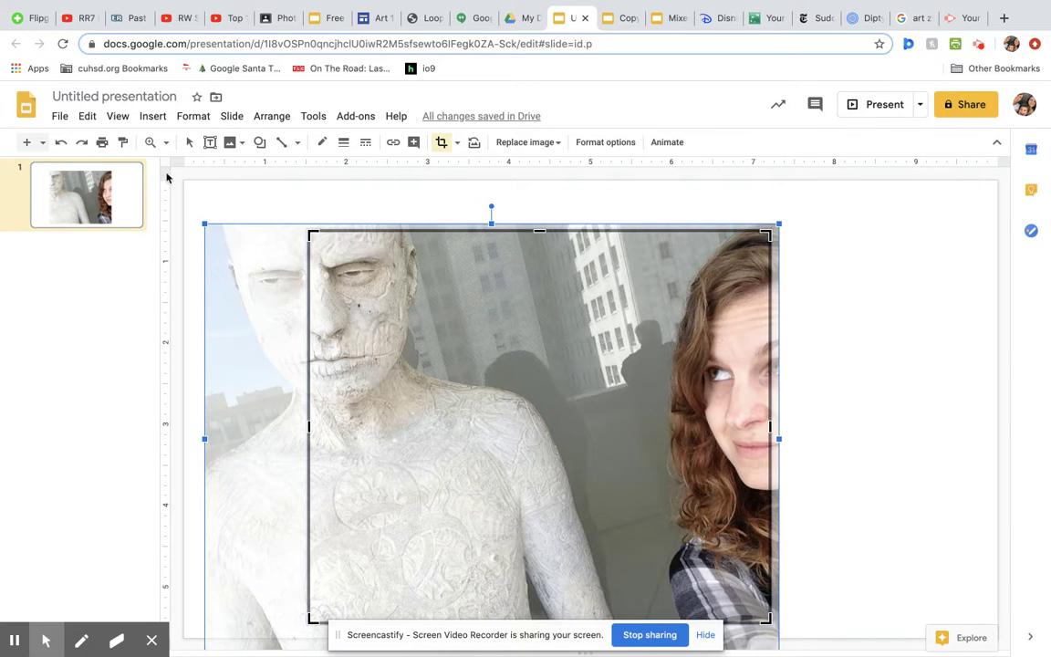
- Undo all the crop adjustments and the photo insertion, leaving the slide empty
left_click(61, 144)
left_click(61, 144)
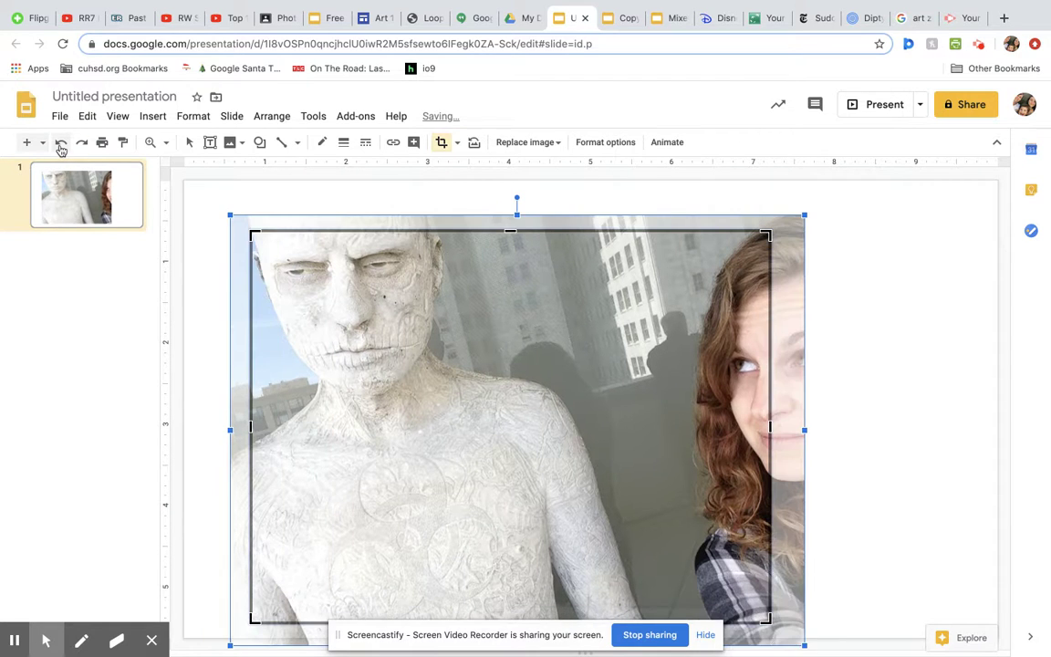
left_click(61, 144)
left_click(61, 144)
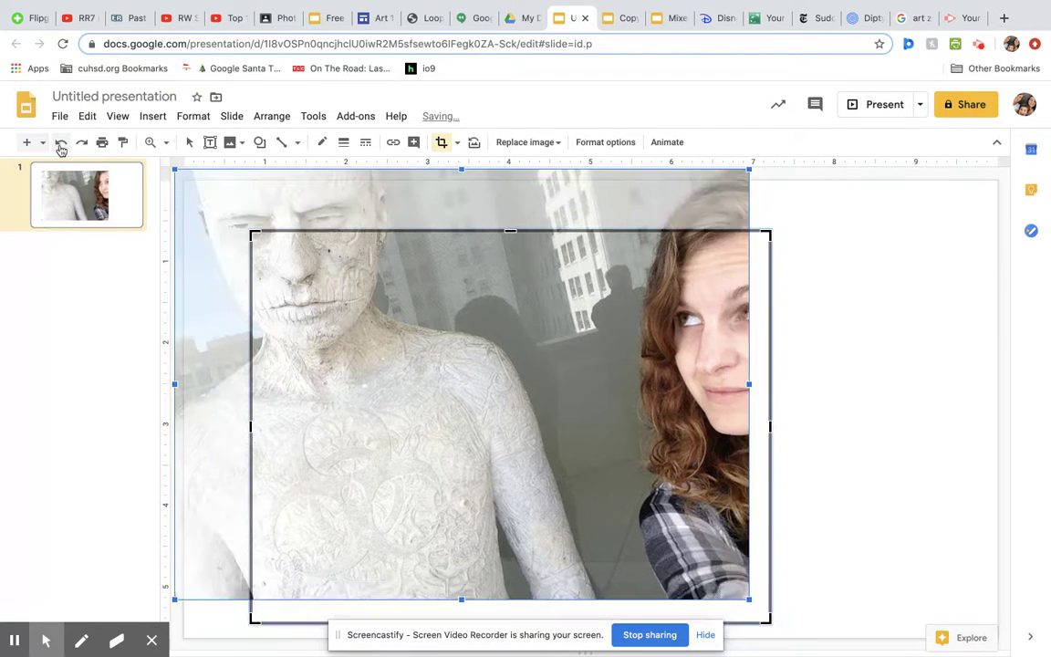
left_click(61, 144)
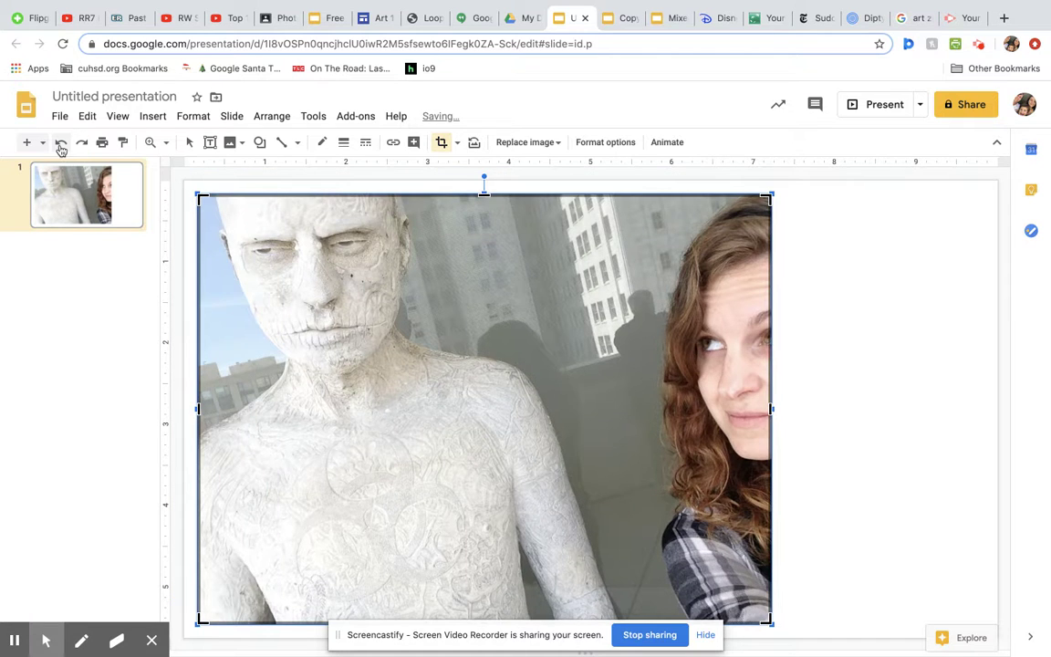
left_click(61, 144)
- Re-insert IMG_1054.JPG uncropped onto the slide from the computer
left_click(152, 117)
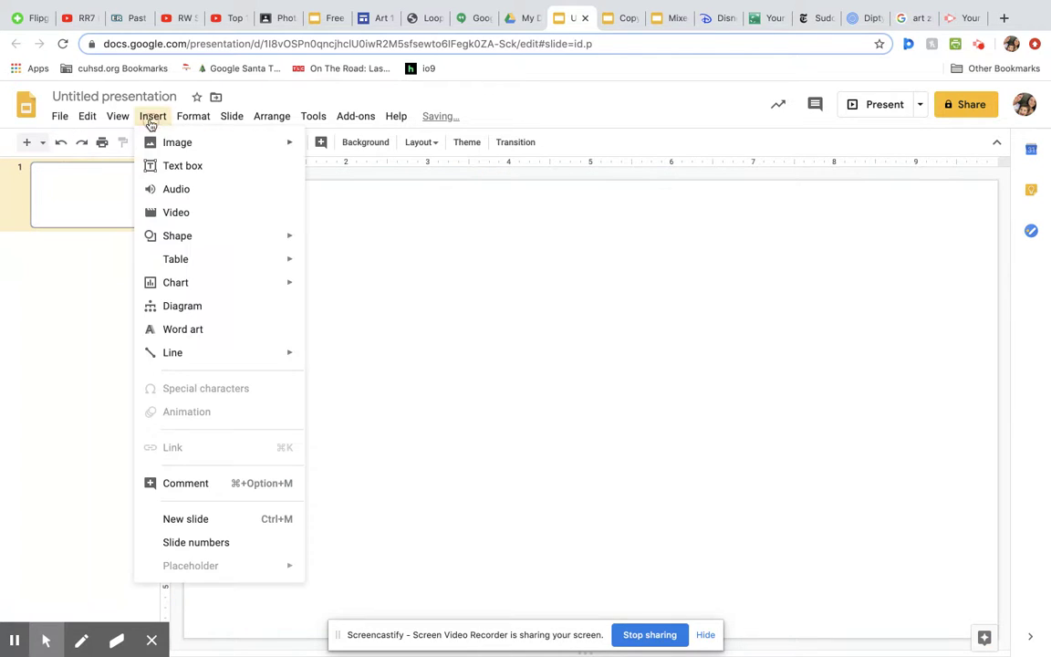
mouse_move(292, 144)
left_click(340, 146)
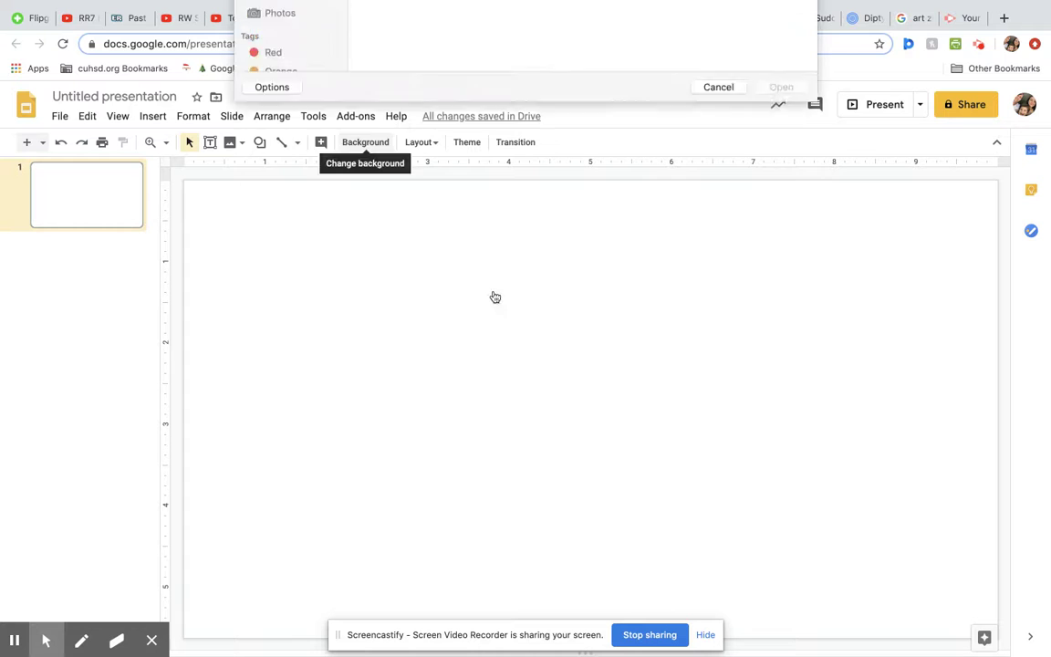
scroll(429, 211, "down", 5)
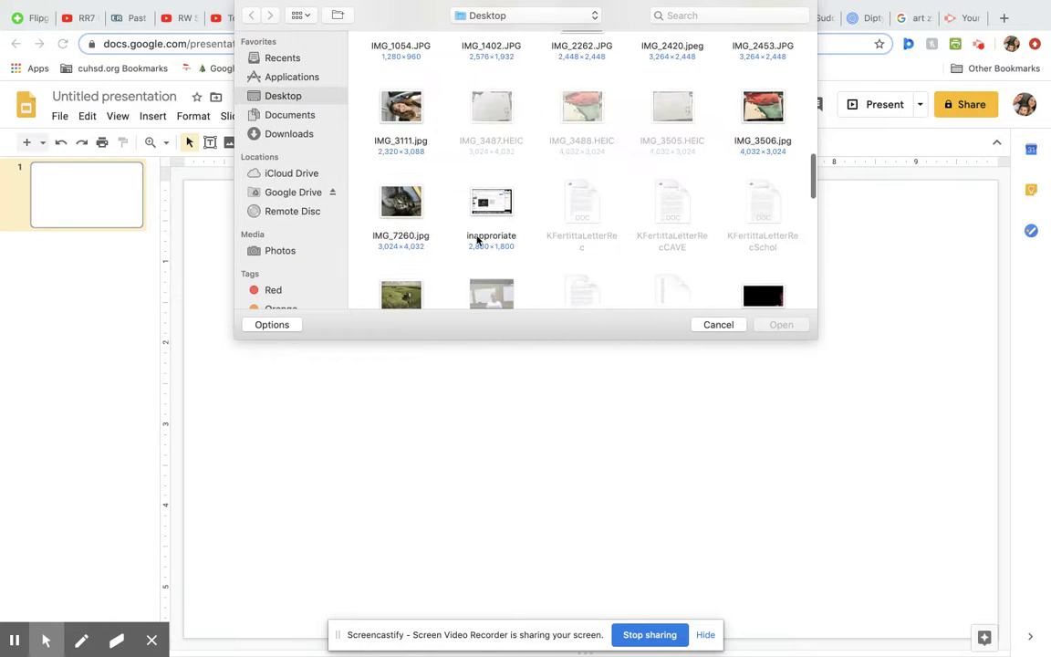
scroll(477, 239, "up", 5)
scroll(438, 228, "down", 1)
left_click(401, 228)
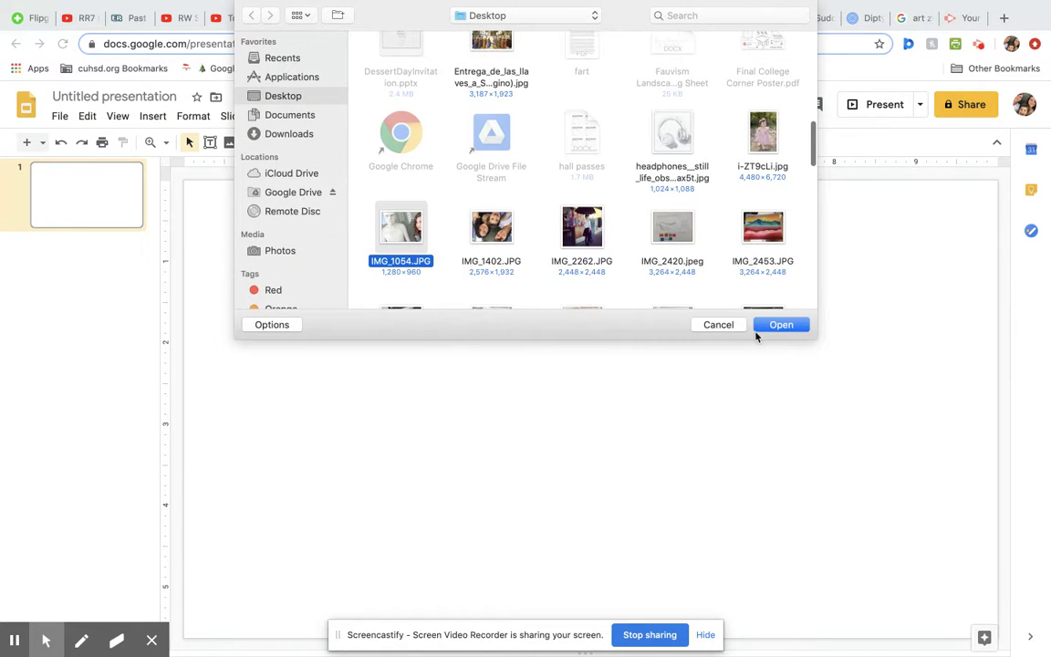
left_click(778, 326)
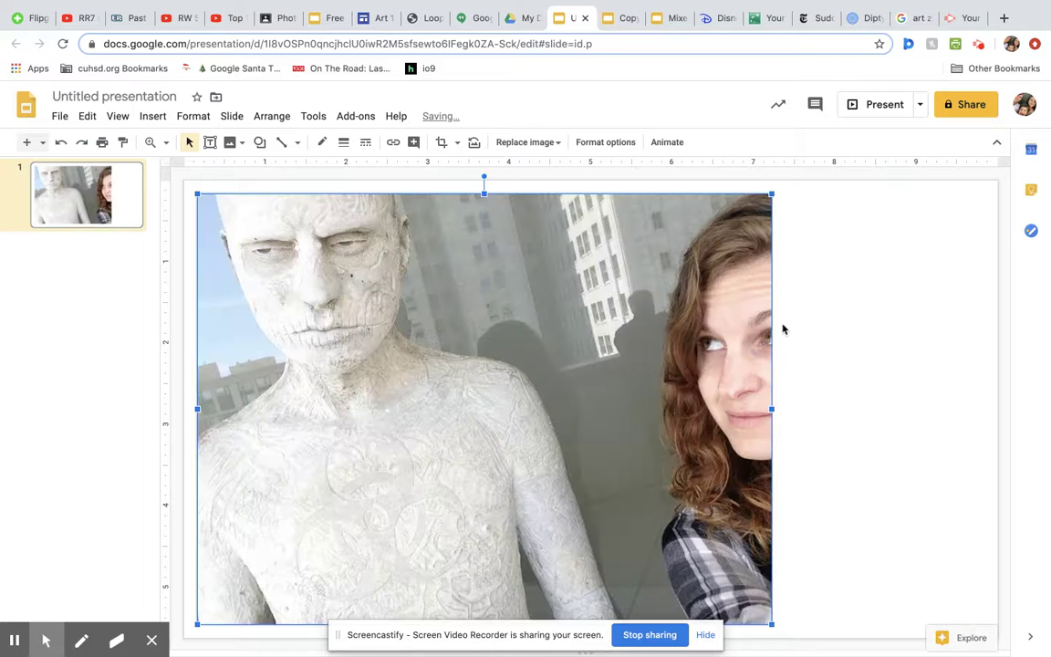
- Open the photo's Format options and check its Size & Rotation and Position sections
left_click(606, 142)
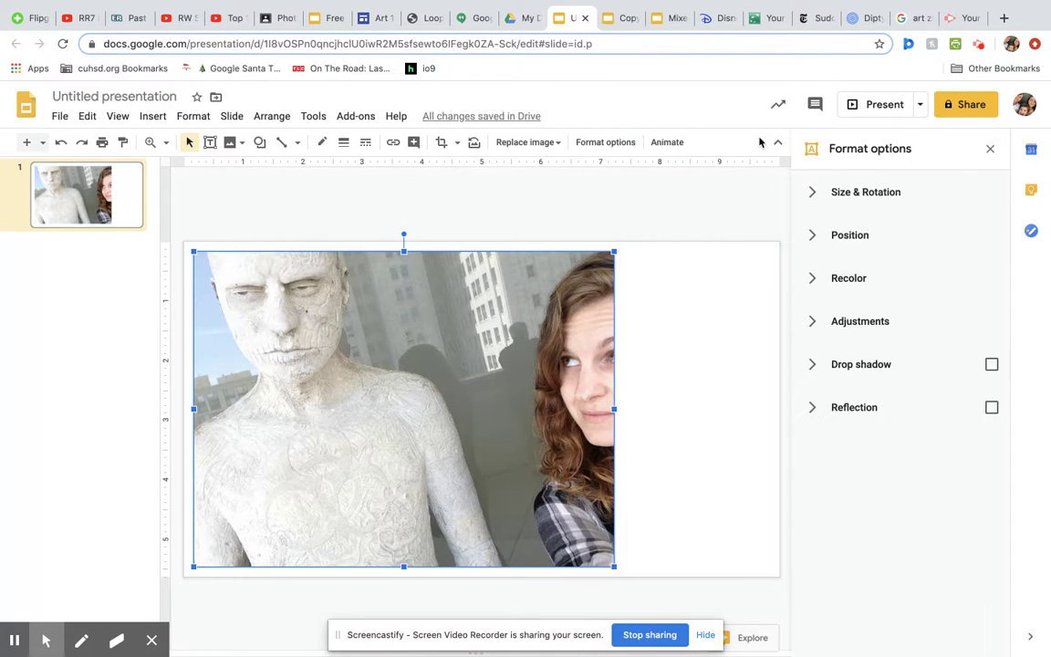
left_click(811, 195)
left_click(811, 195)
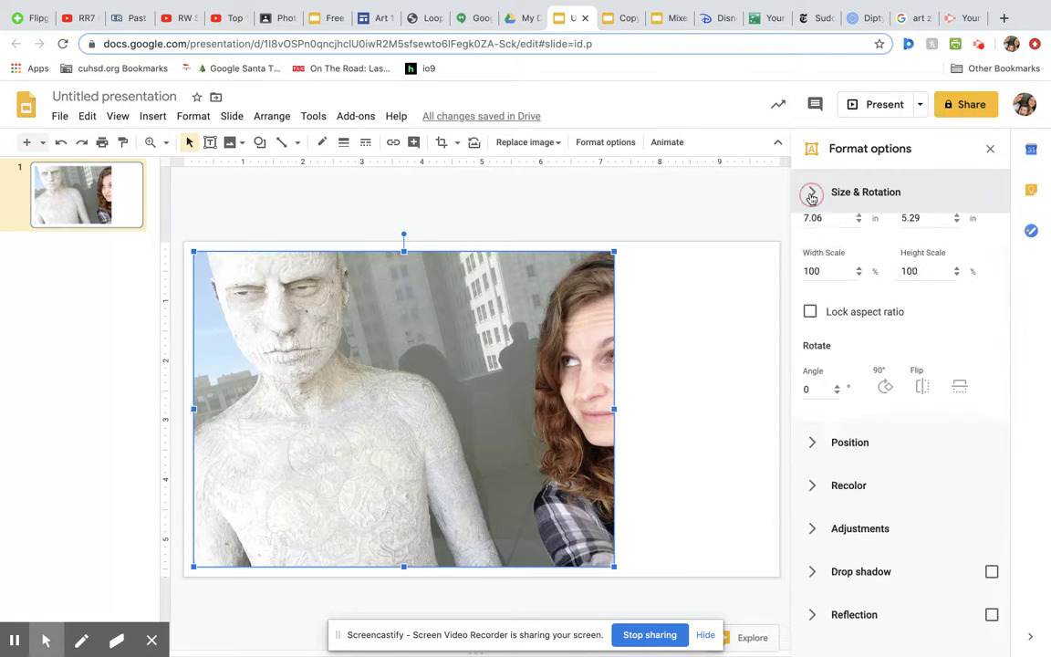
left_click(816, 237)
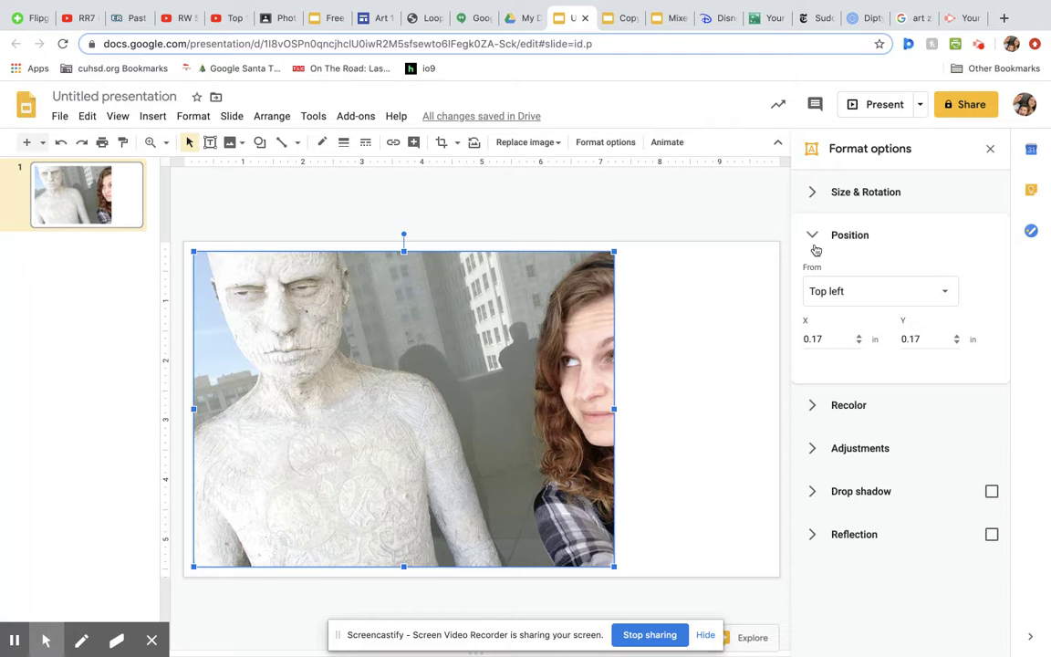
left_click(812, 235)
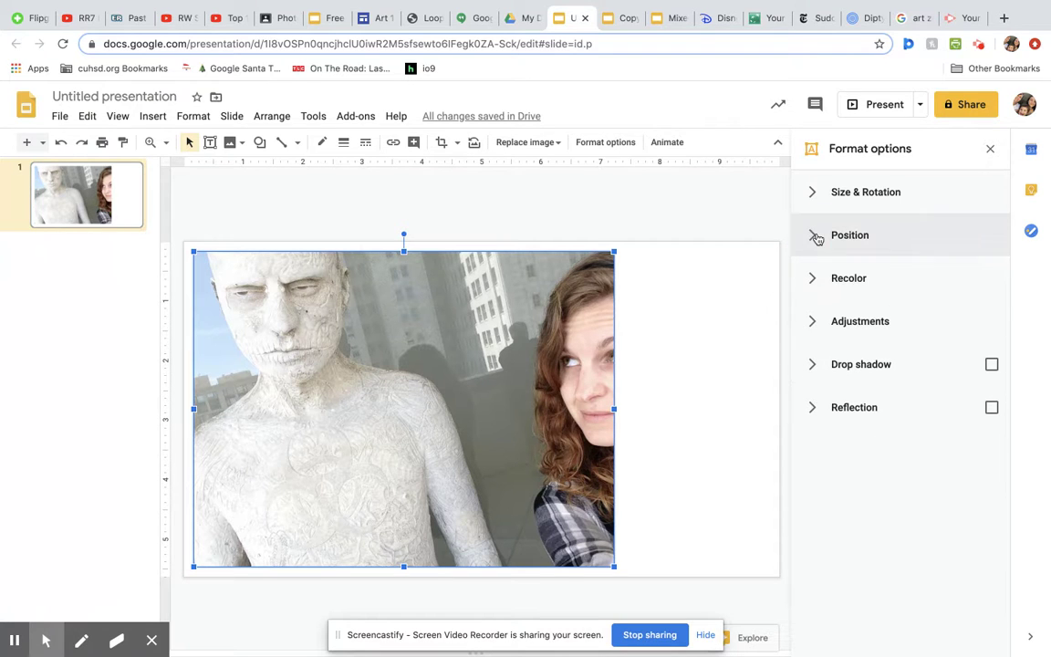
left_click(817, 284)
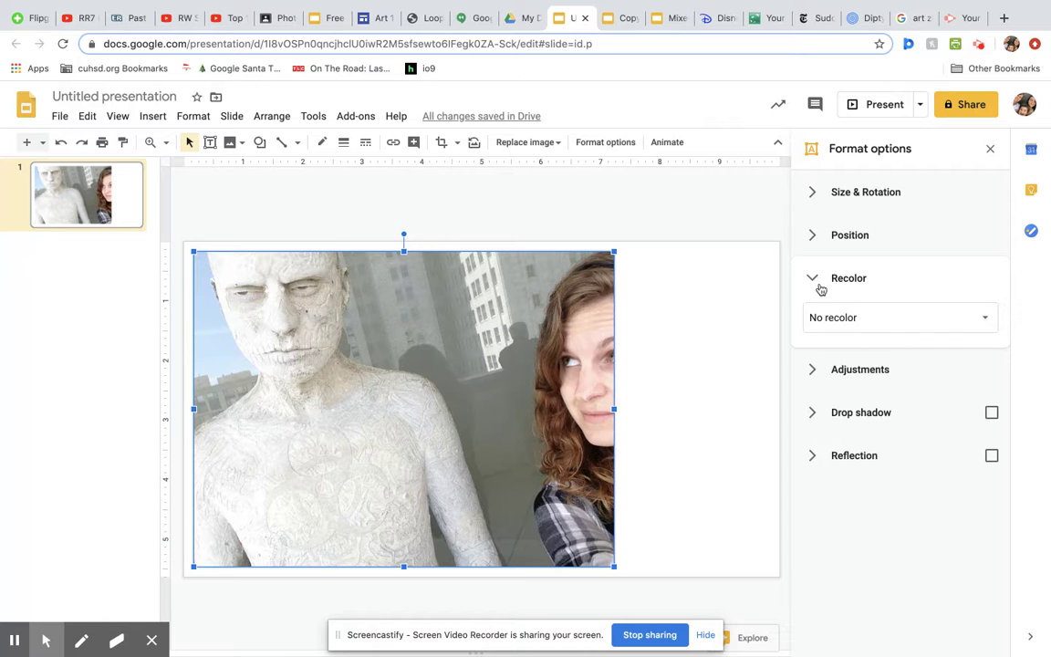
left_click(969, 321)
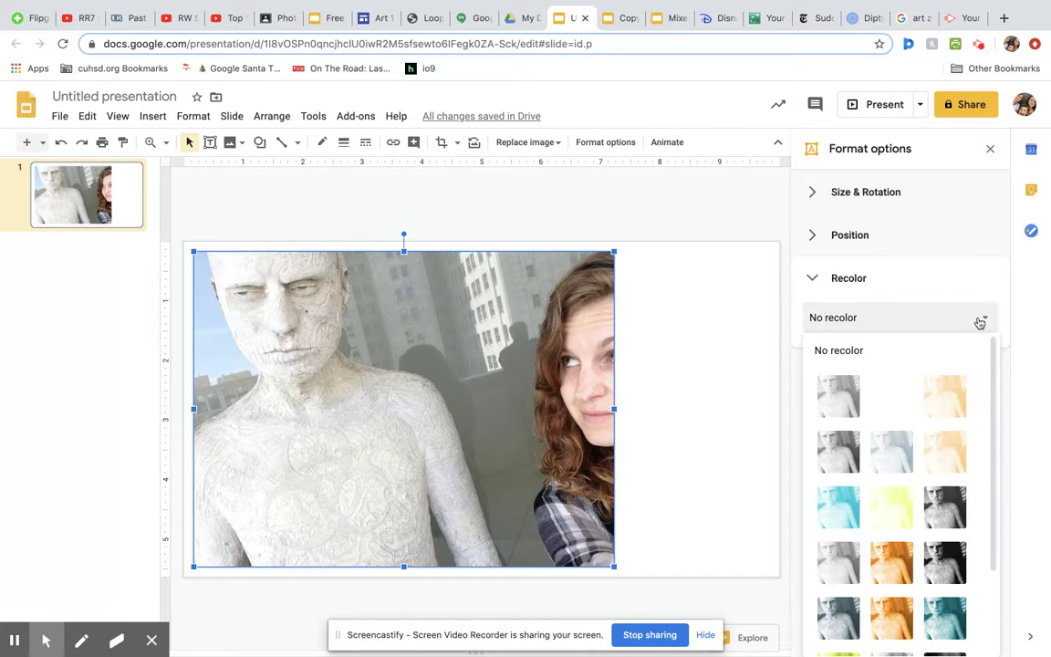
left_click(838, 469)
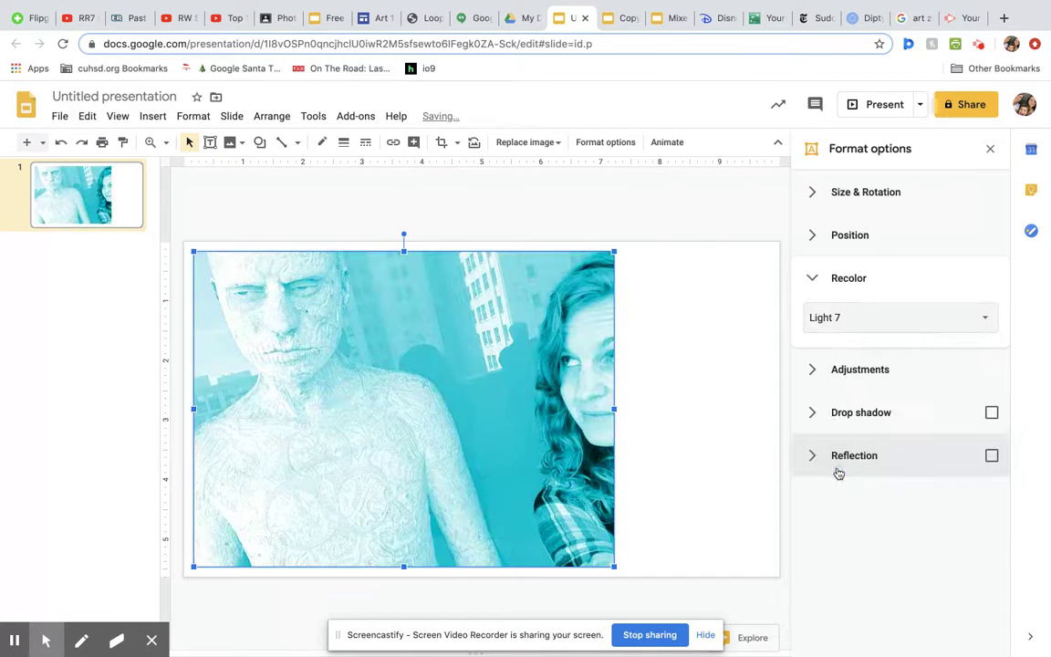
left_click(985, 319)
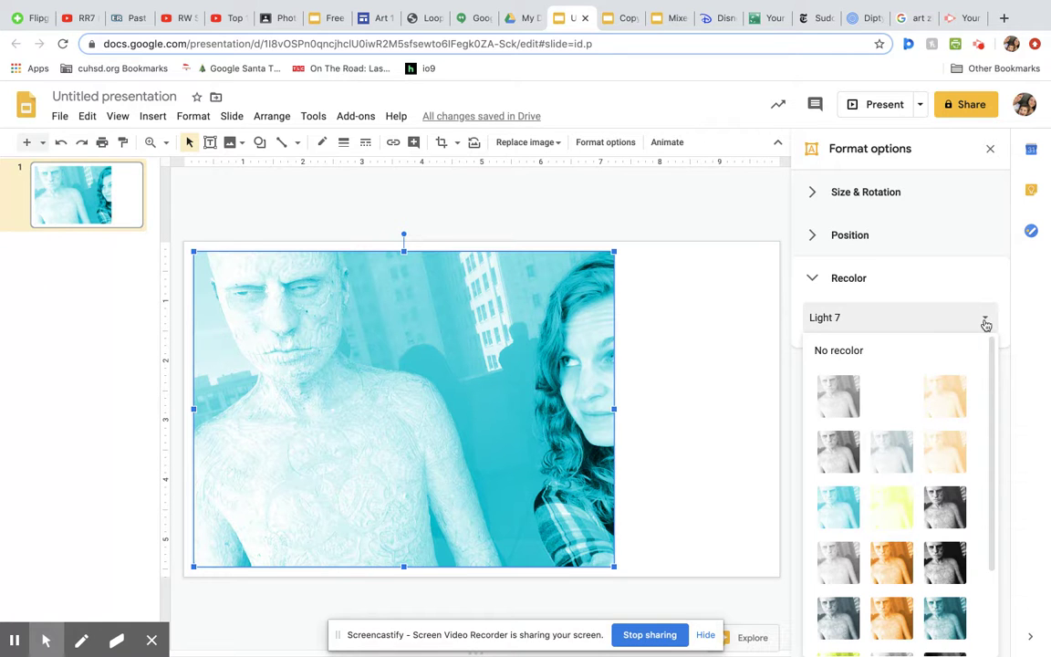
scroll(903, 456, "down", 2)
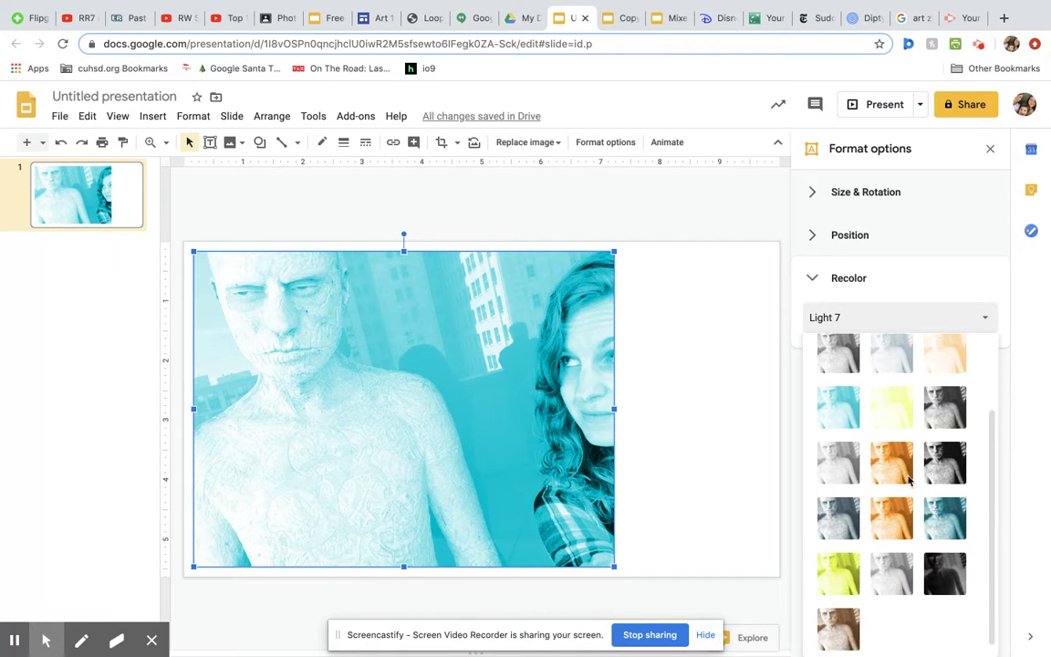
left_click(855, 551)
left_click(899, 321)
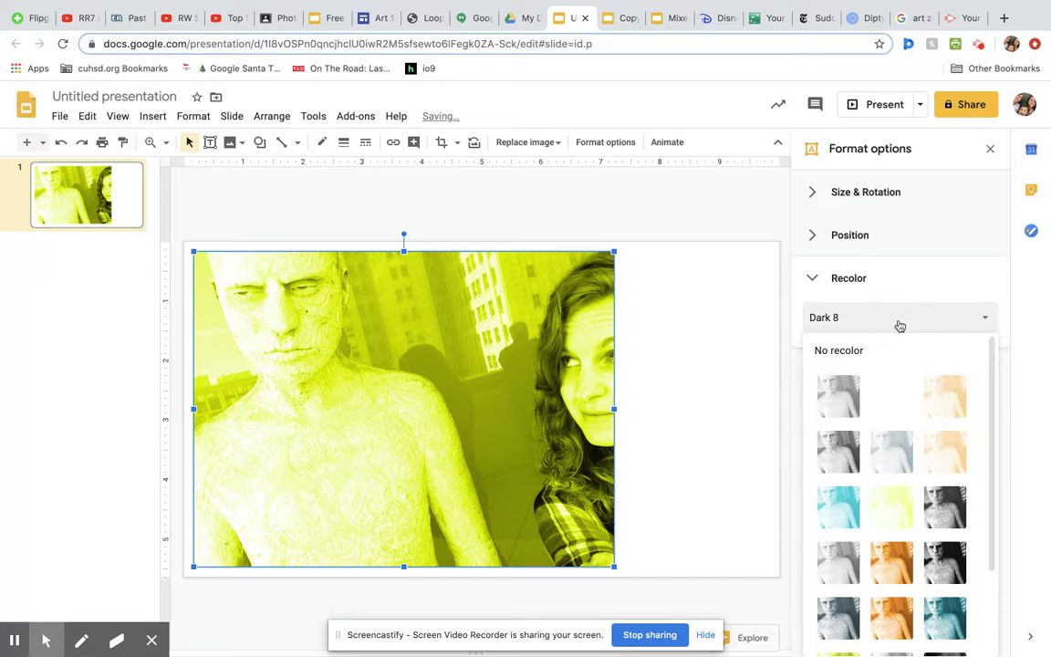
left_click(904, 557)
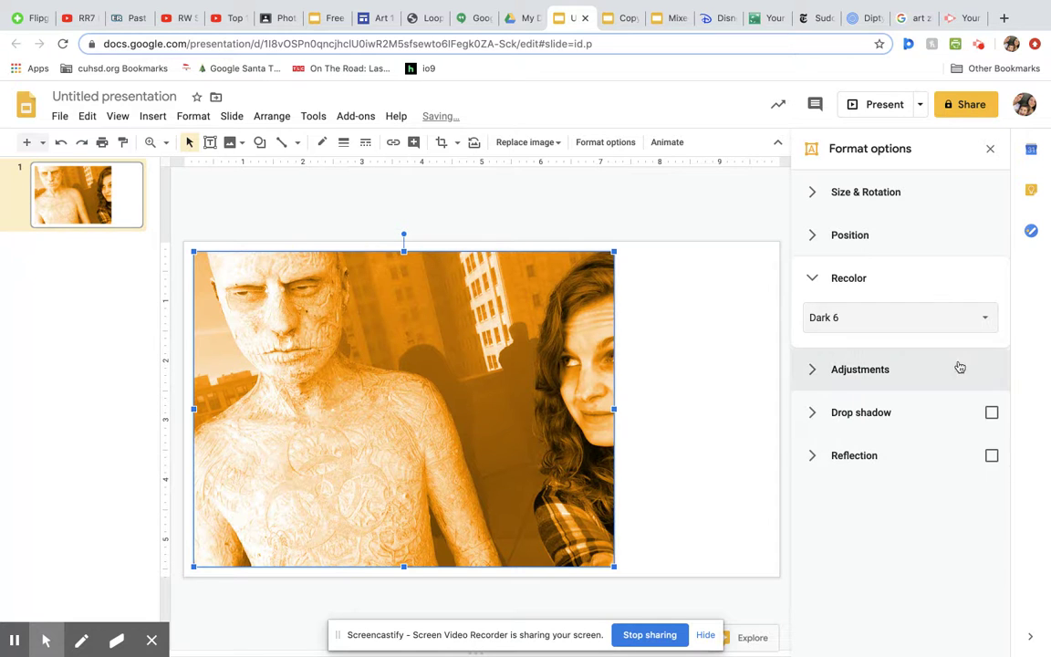
left_click(982, 319)
left_click(917, 354)
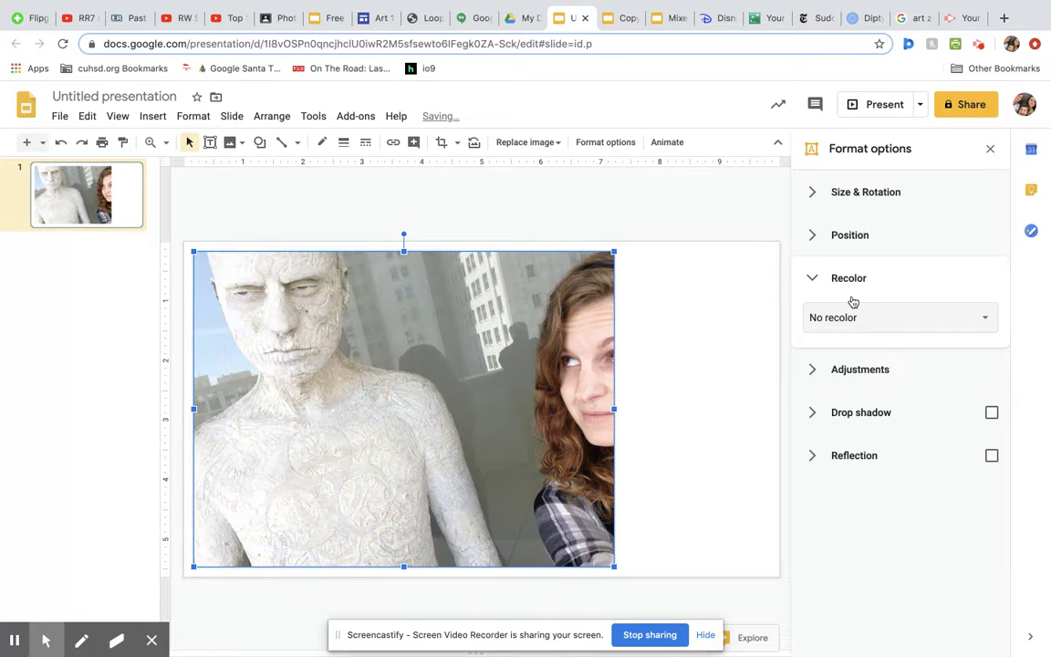
left_click(812, 278)
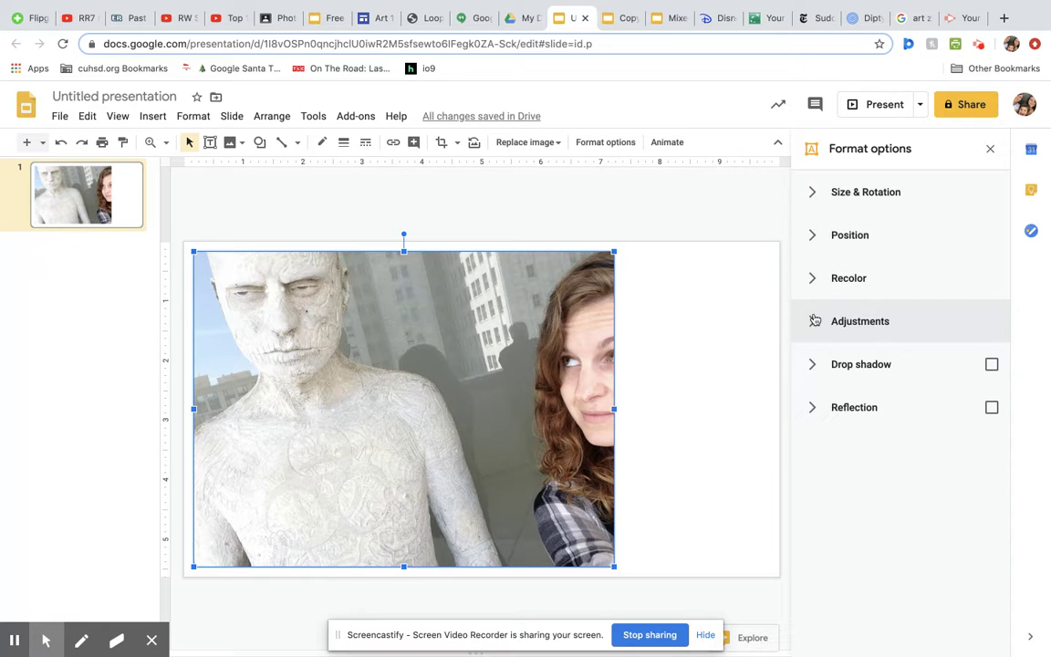
- Reset the trial contrast change under Adjustments and raise the photo's Transparency so it looks faded
left_click(815, 320)
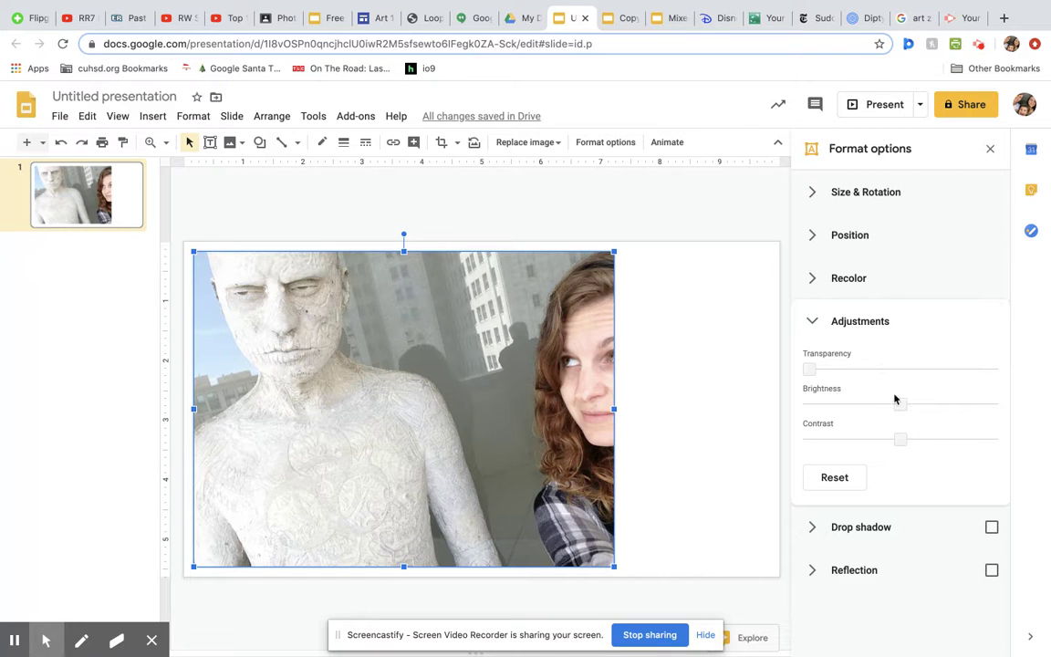
left_click_drag(902, 444, 930, 403)
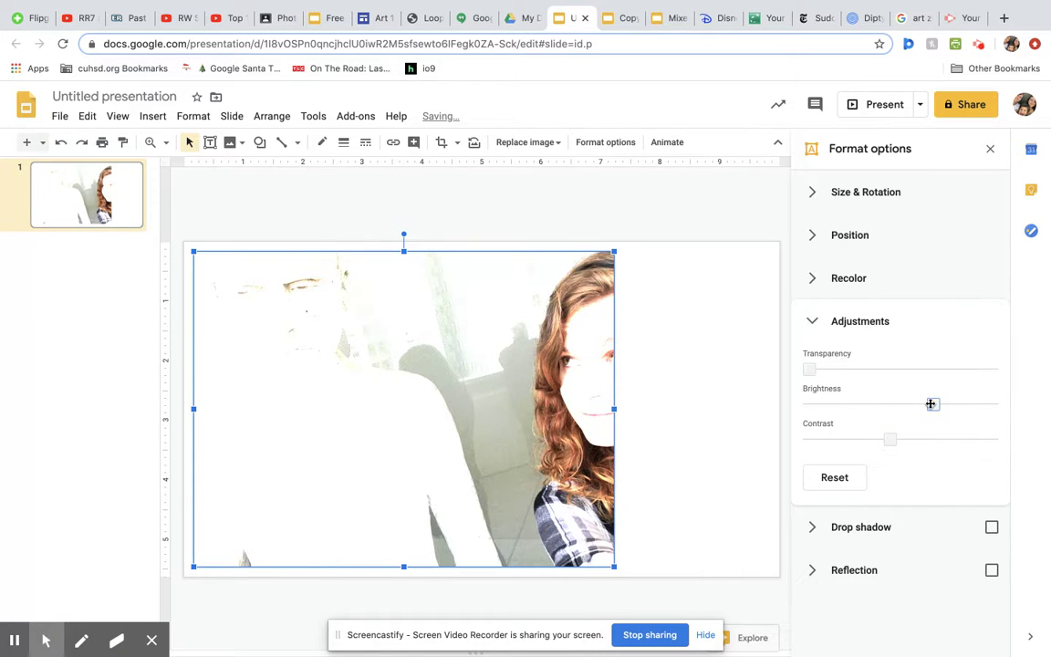
left_click(830, 483)
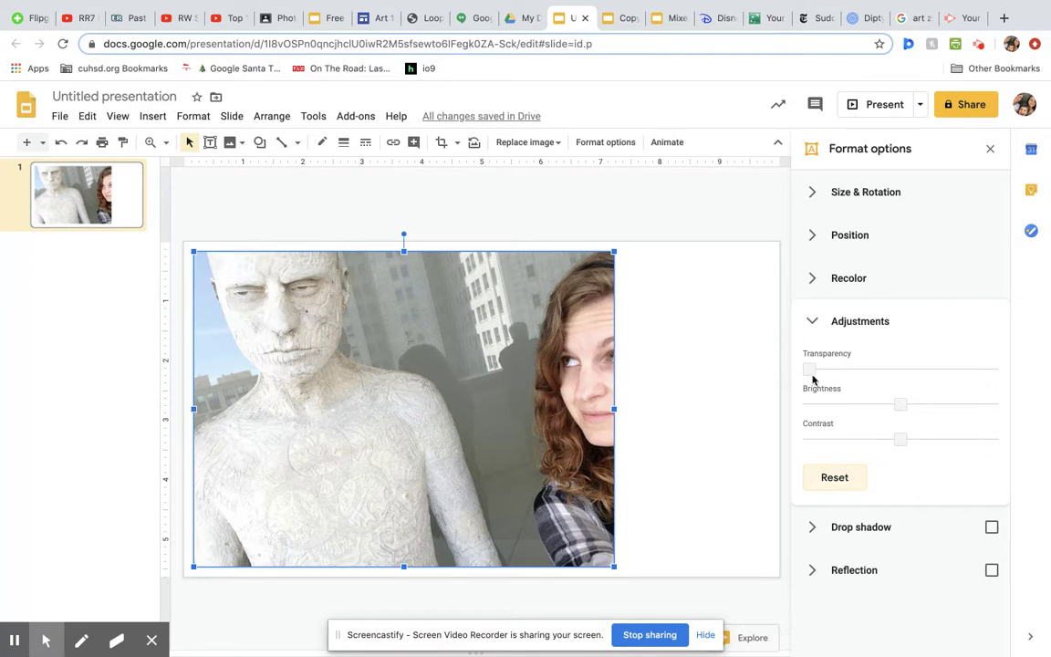
left_click_drag(811, 371, 886, 368)
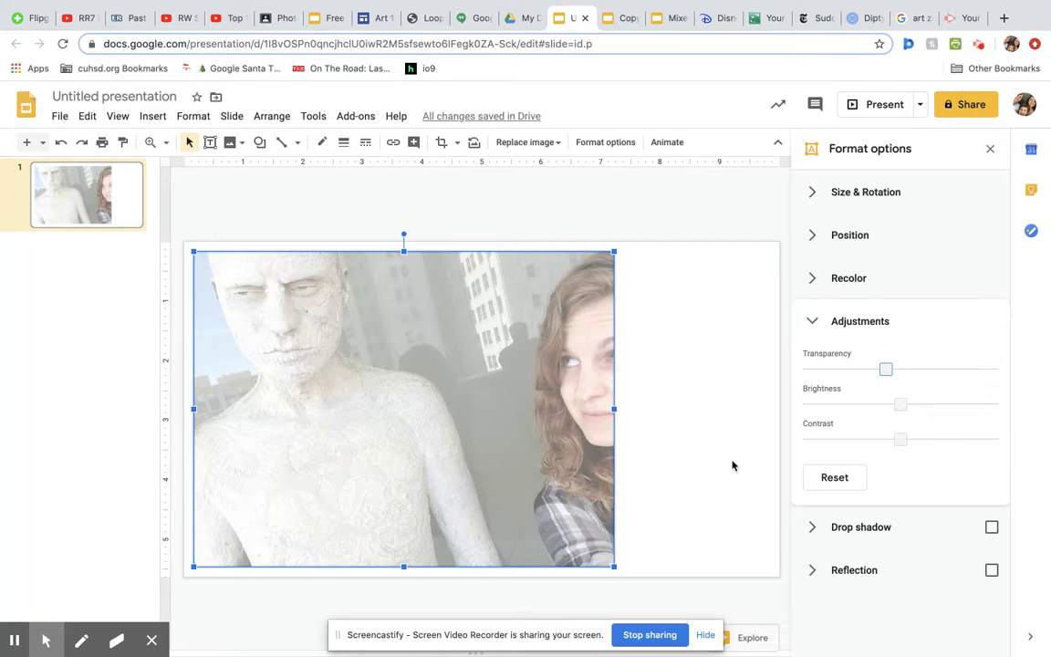
left_click(816, 329)
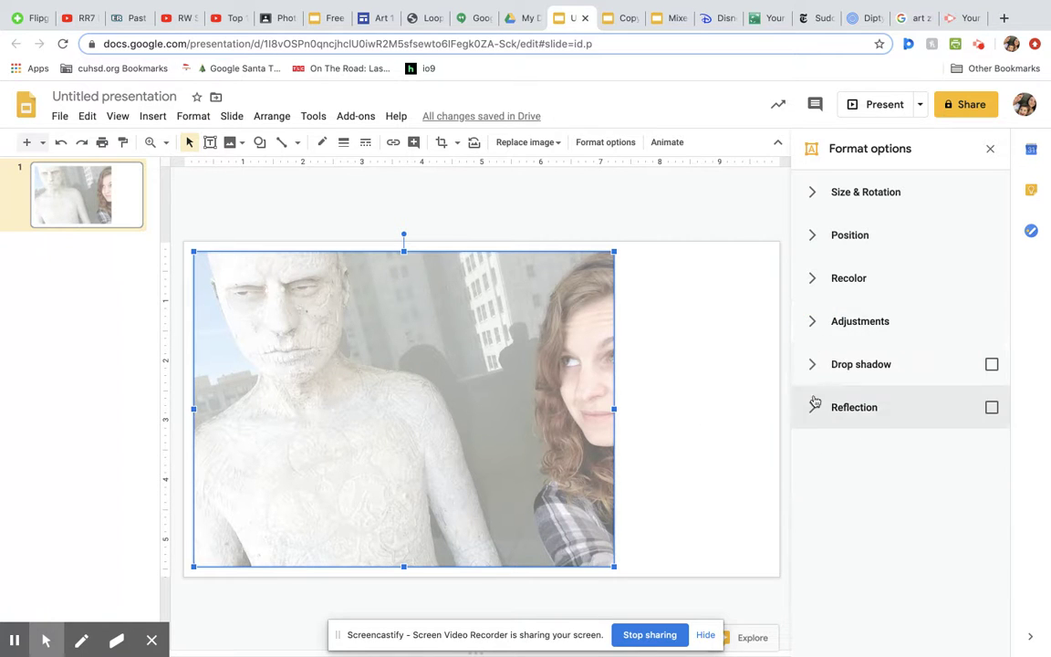
left_click(815, 365)
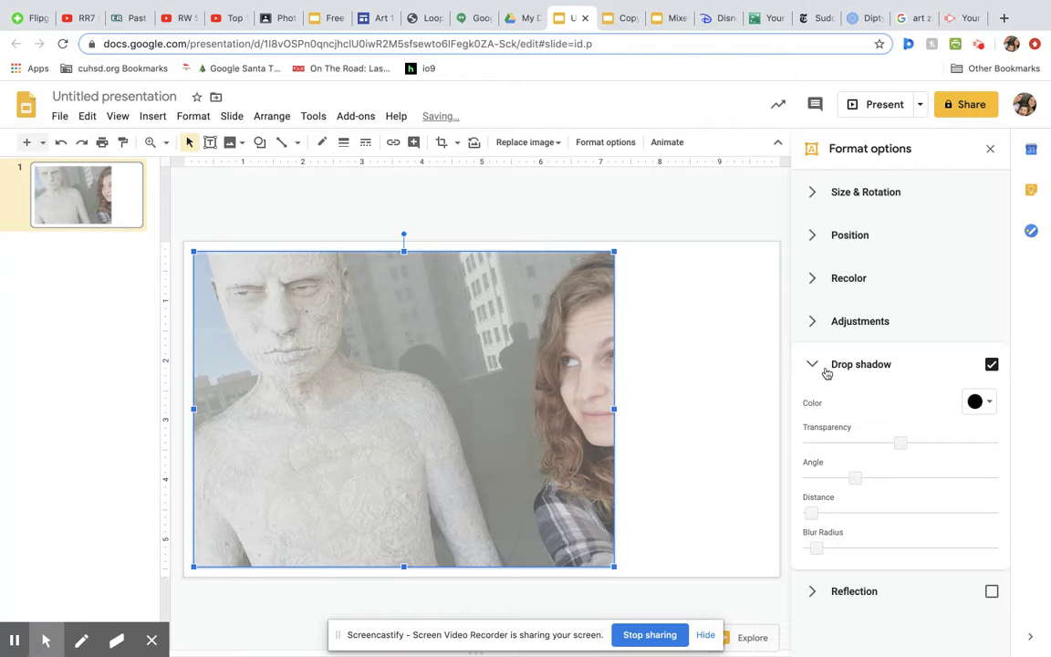
left_click_drag(858, 478, 886, 478)
left_click_drag(811, 512, 881, 515)
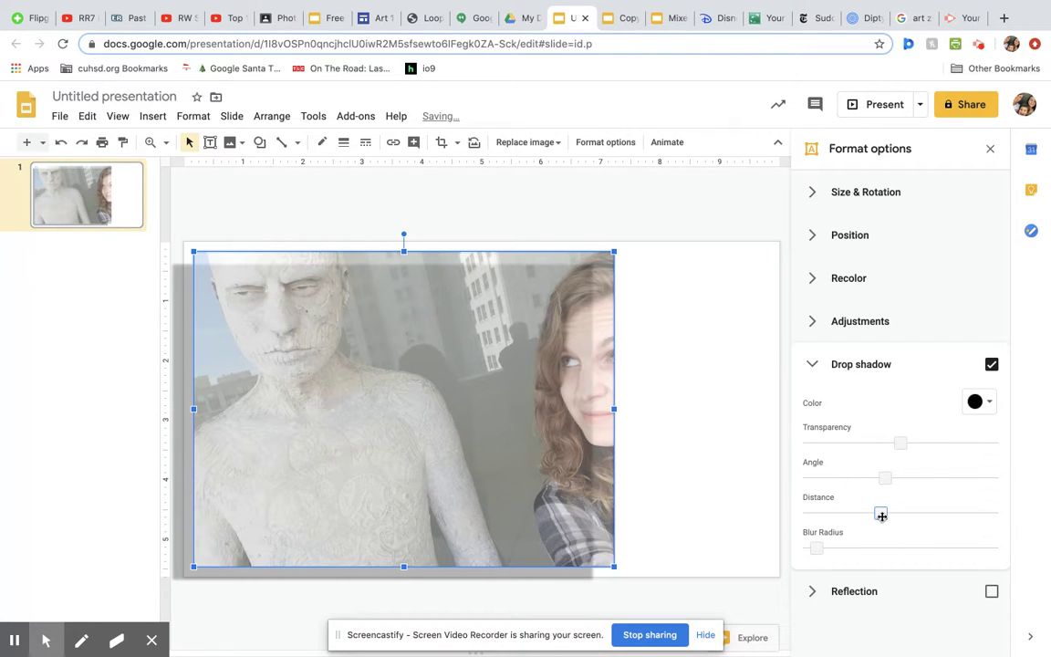
left_click(992, 364)
left_click(811, 364)
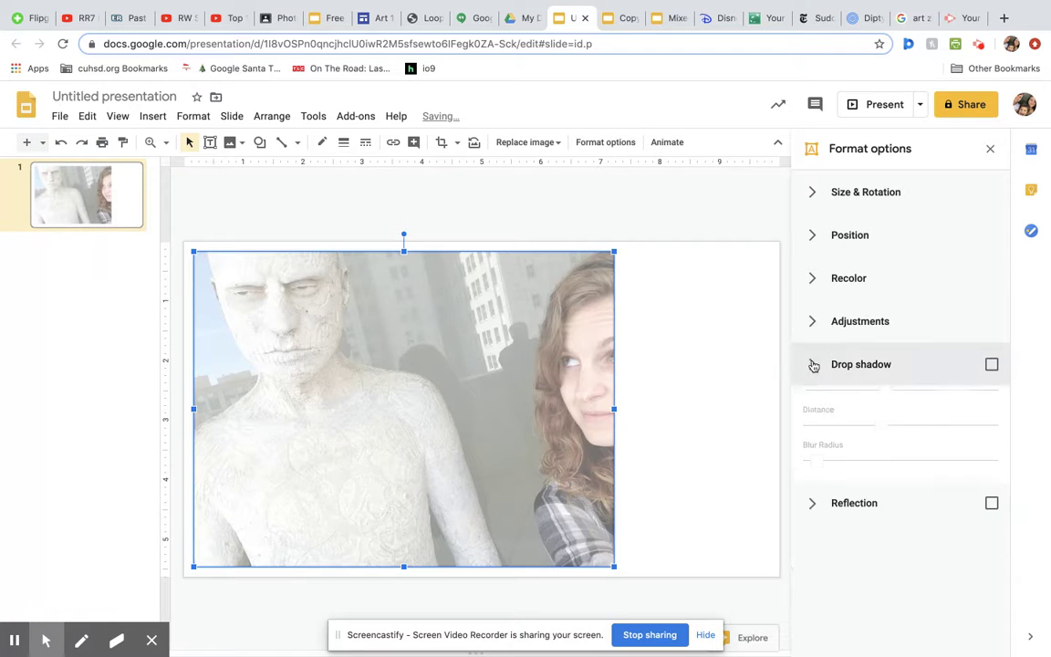
left_click(992, 407)
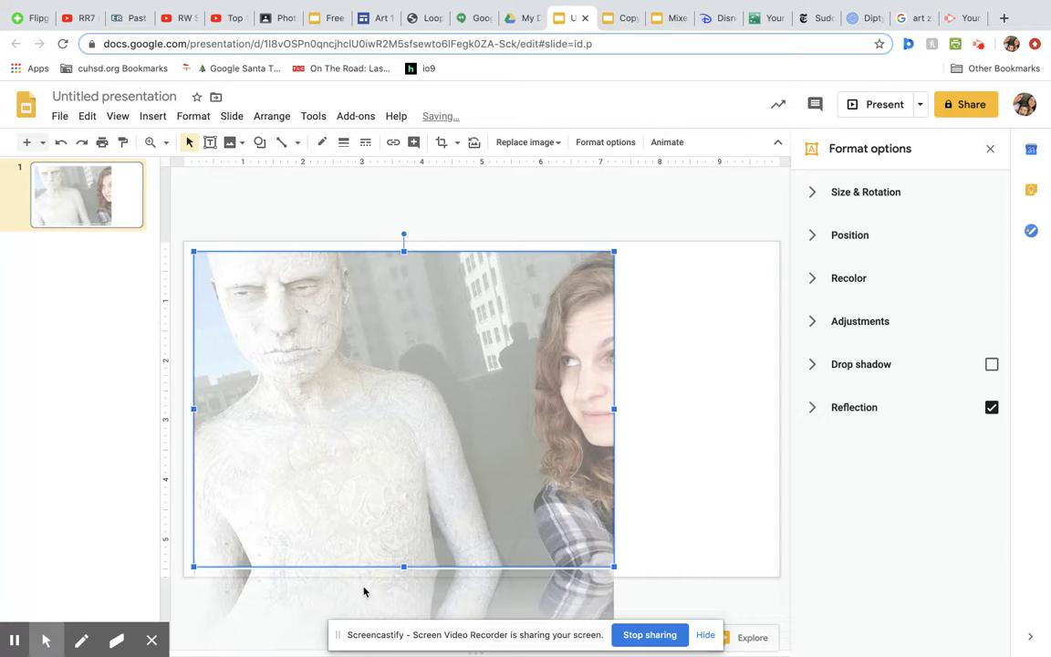
left_click(992, 406)
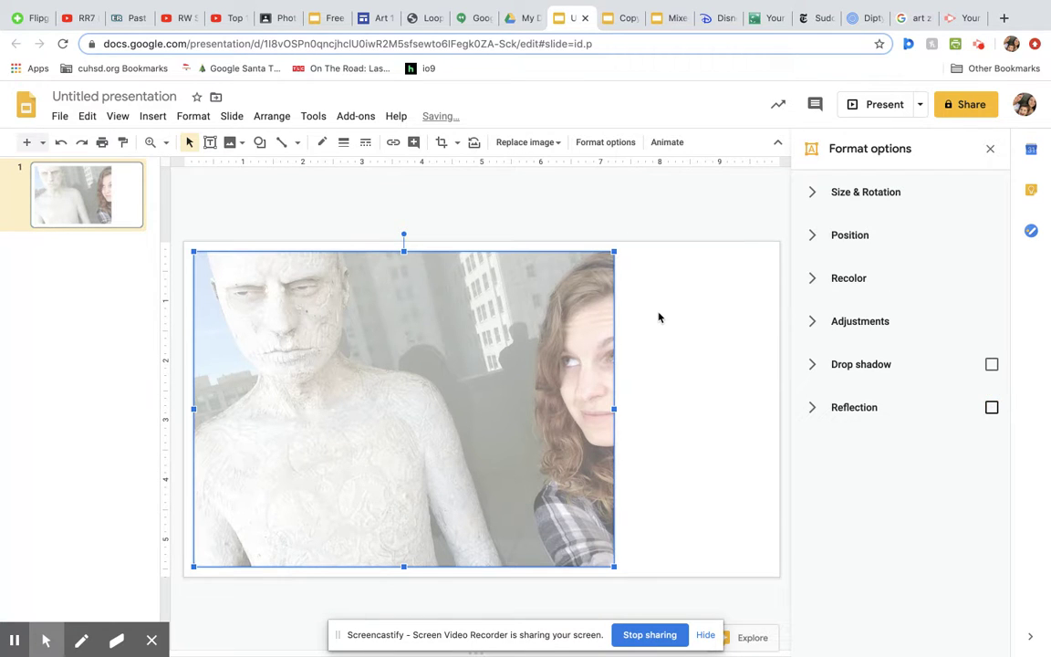
- Upload IMG_2262.JPG, enlarge it from a corner and move it left over the faded selfie
left_click(152, 115)
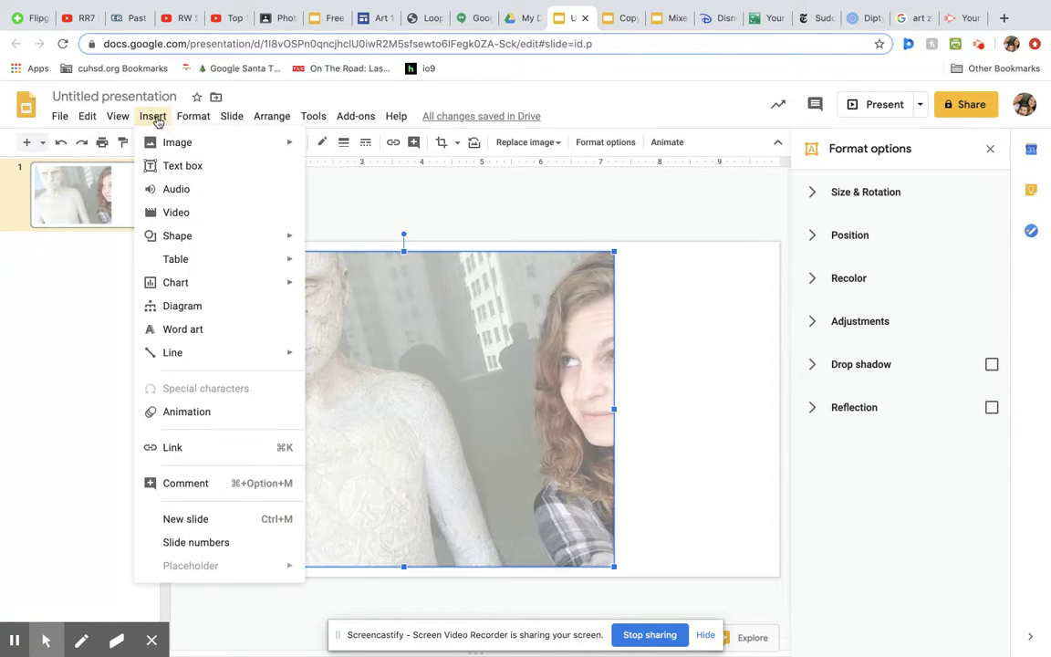
mouse_move(176, 140)
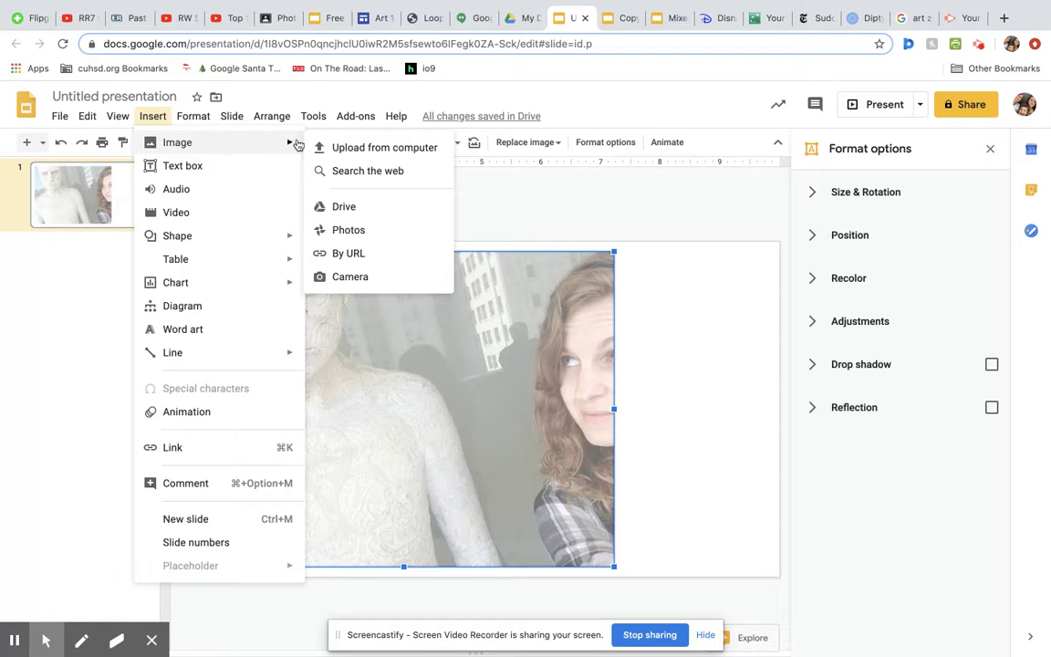
left_click(378, 147)
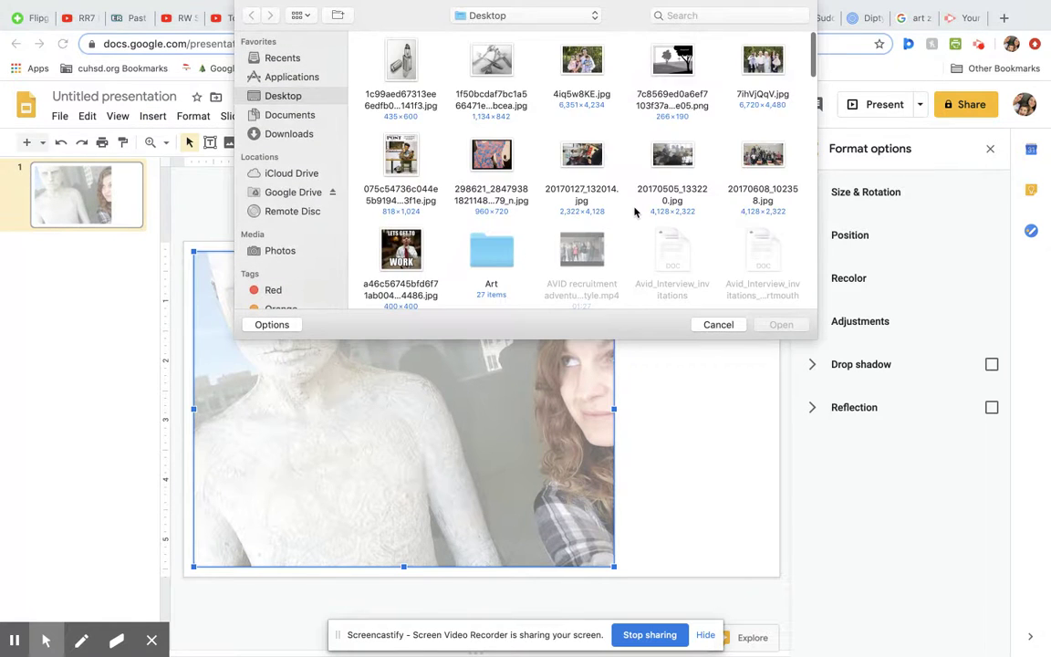
scroll(634, 211, "down", 3)
scroll(634, 212, "down", 10)
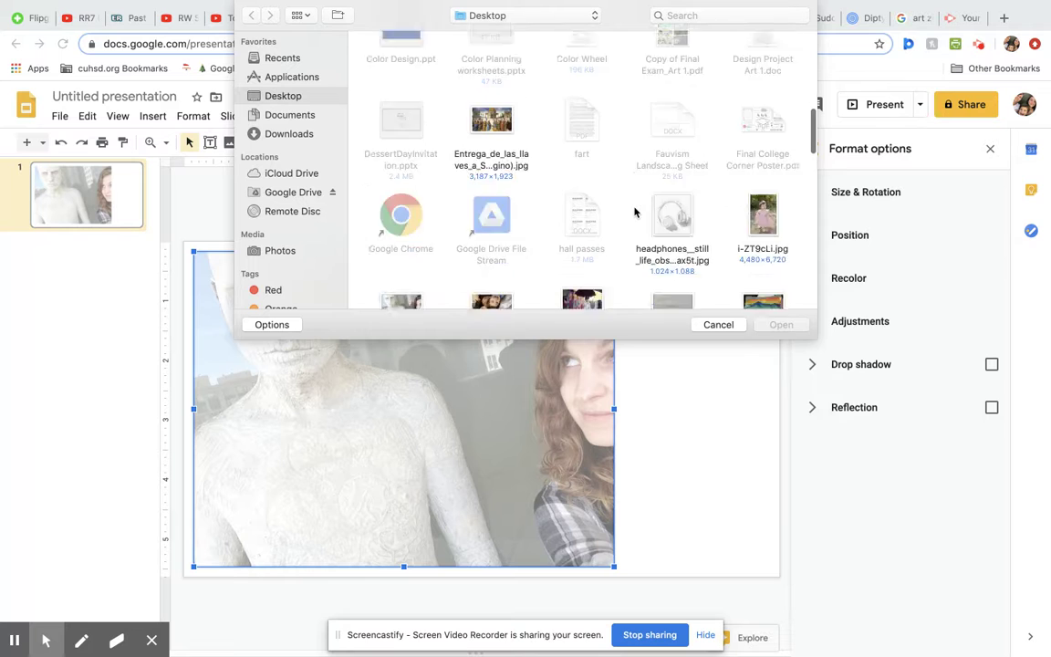
scroll(634, 212, "down", 3)
left_click(581, 195)
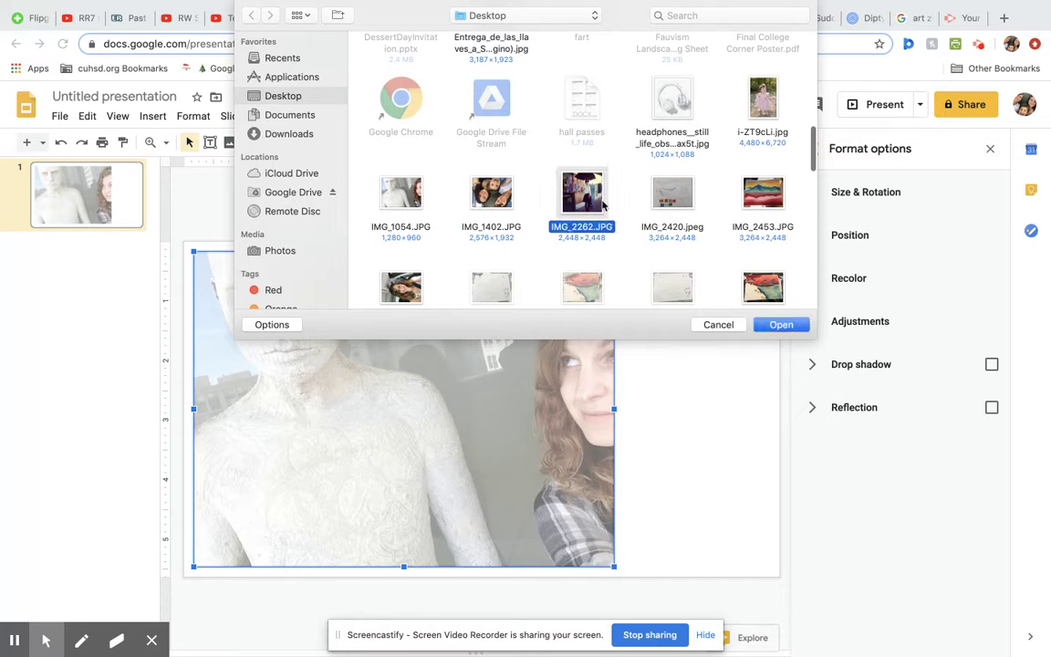
left_click(772, 325)
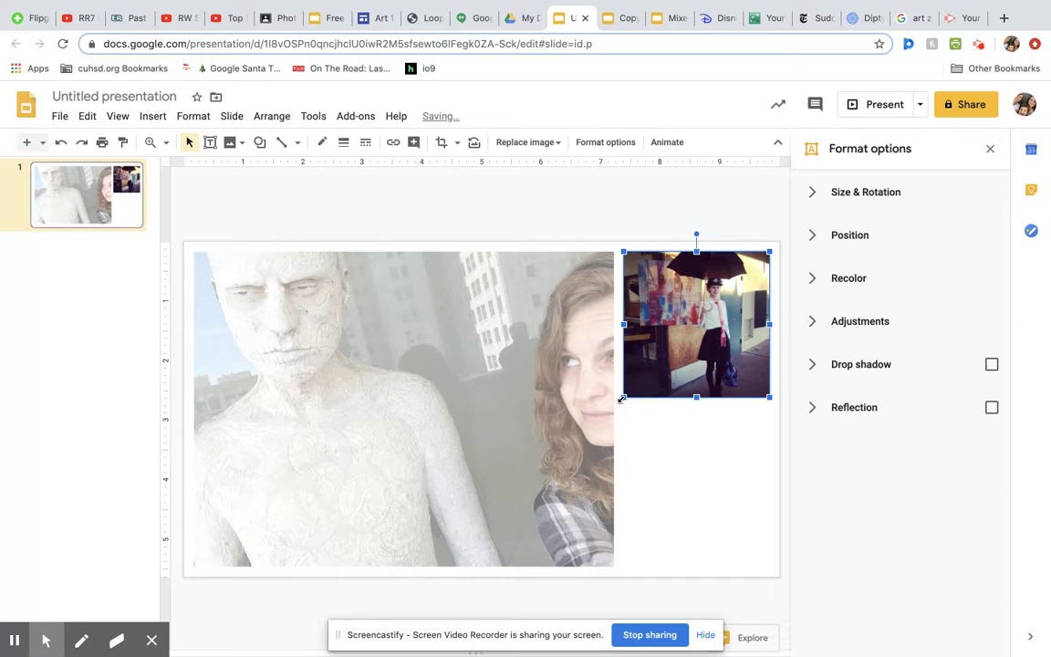
left_click_drag(621, 399, 453, 566)
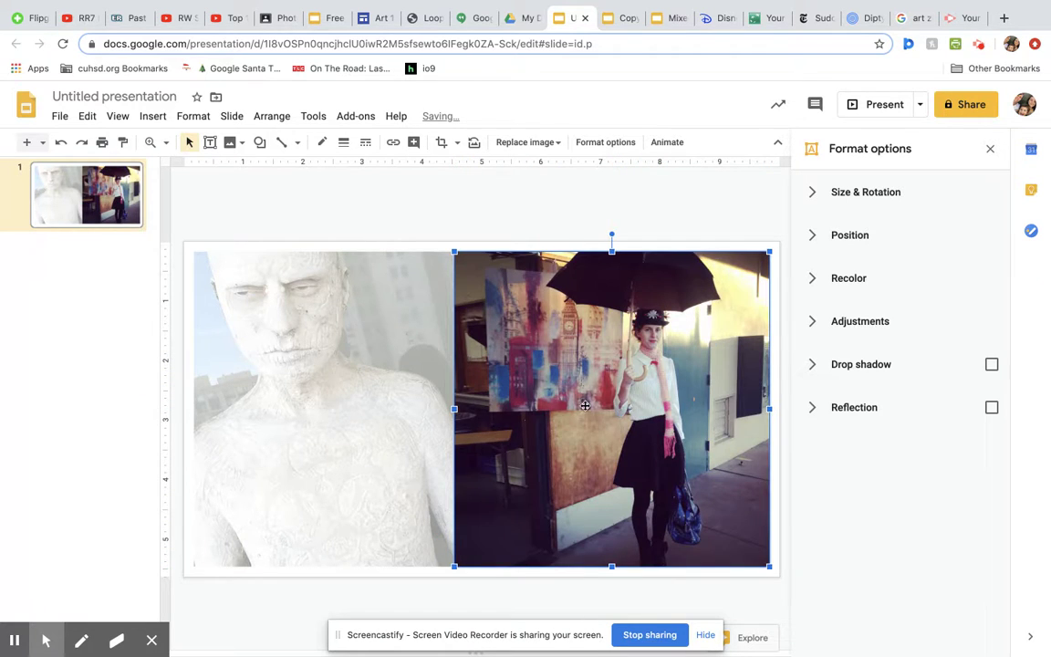
left_click_drag(584, 405, 471, 390)
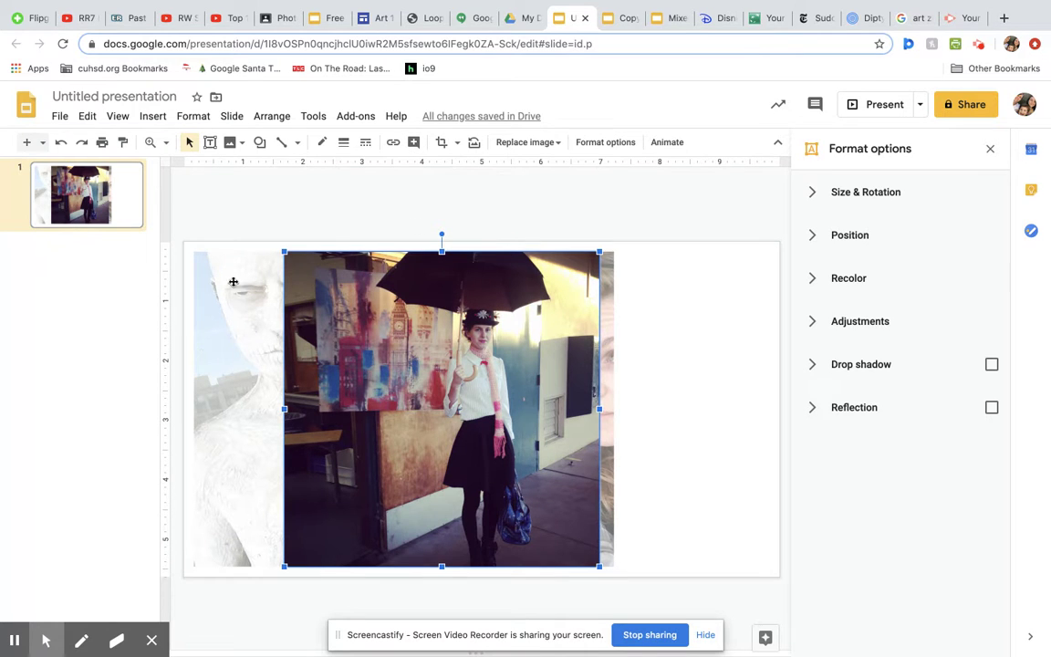
- Send the umbrella photo one layer backward, behind the statue photo
left_click(272, 116)
mouse_move(290, 143)
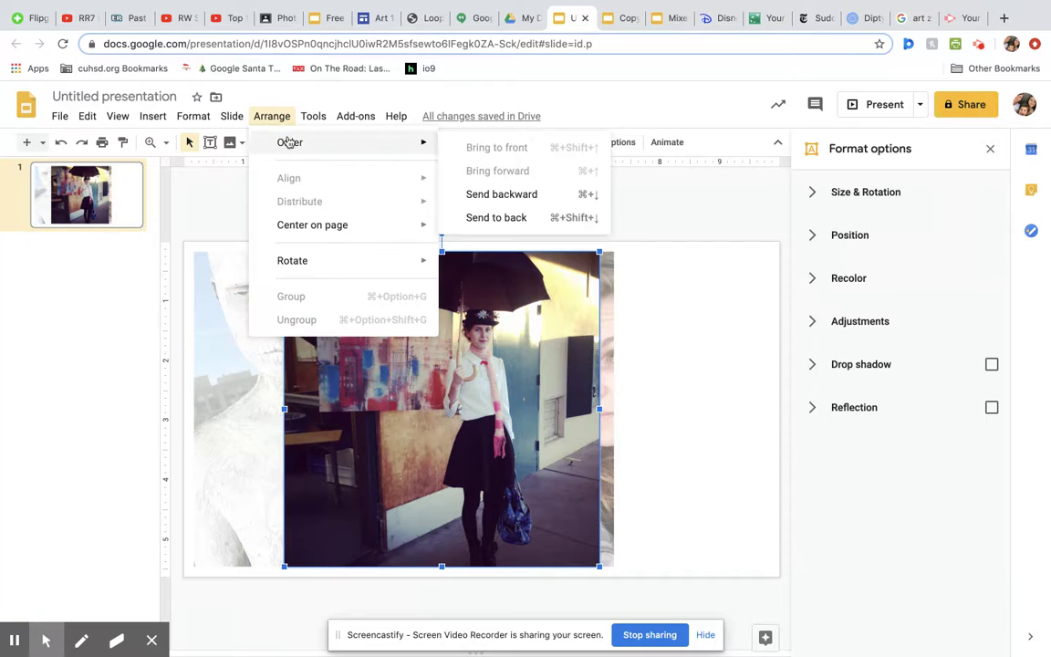
left_click(501, 195)
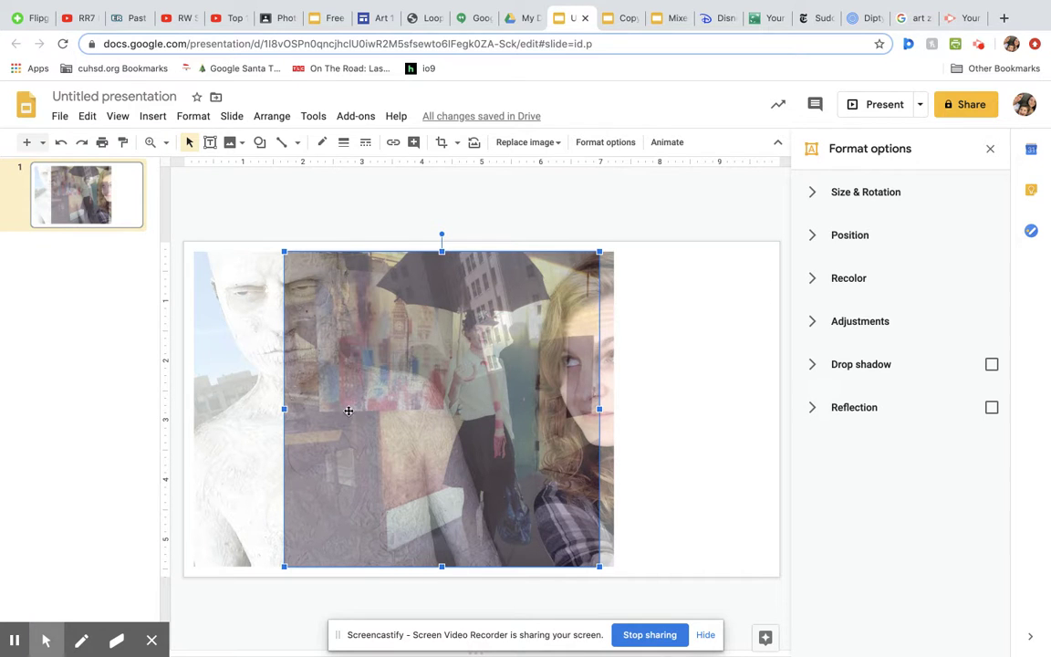
- Move the statue photo to the right and the umbrella photo to the left
left_click_drag(251, 408, 476, 394)
left_click(283, 406)
left_click(367, 391)
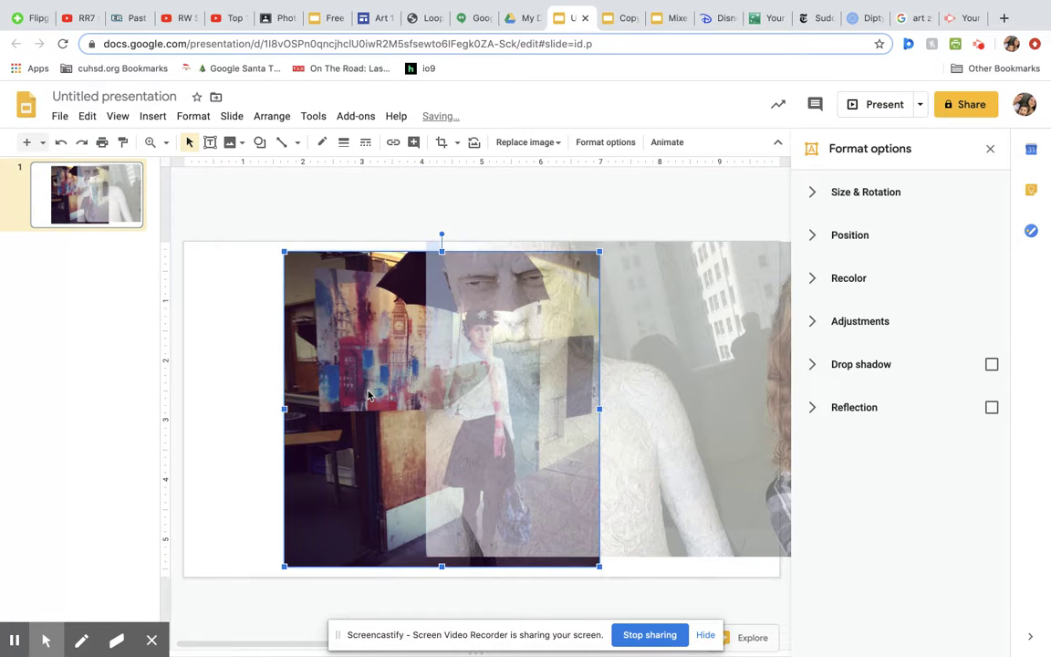
left_click_drag(369, 394, 305, 390)
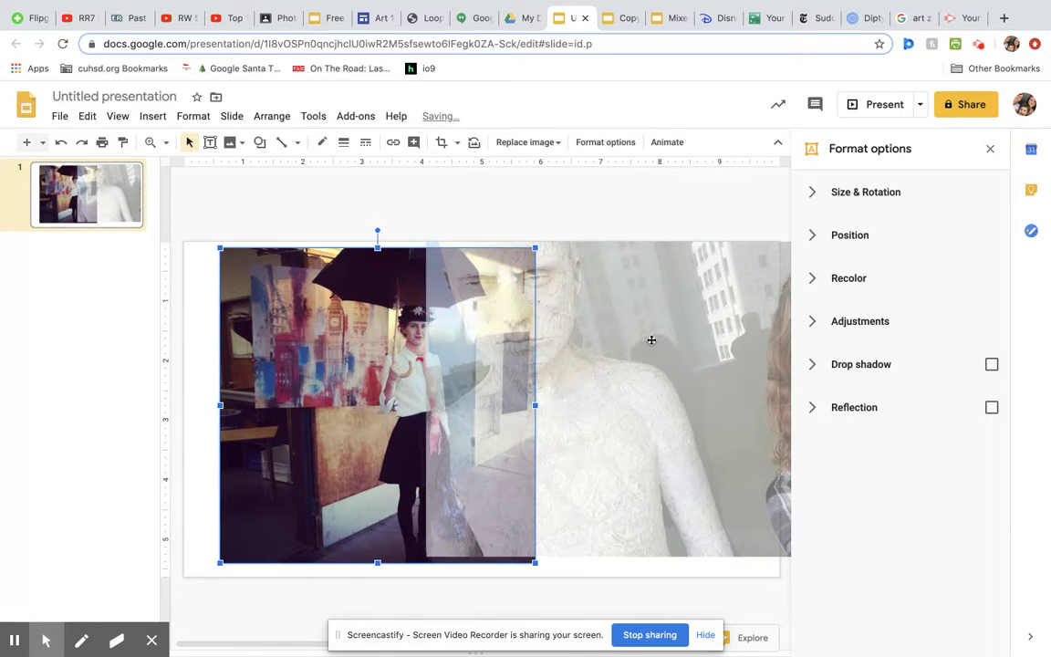
left_click(721, 341)
- Shift the statue photo further right and raise the Transparency of both statue and umbrella photos
left_click_drag(722, 341, 793, 341)
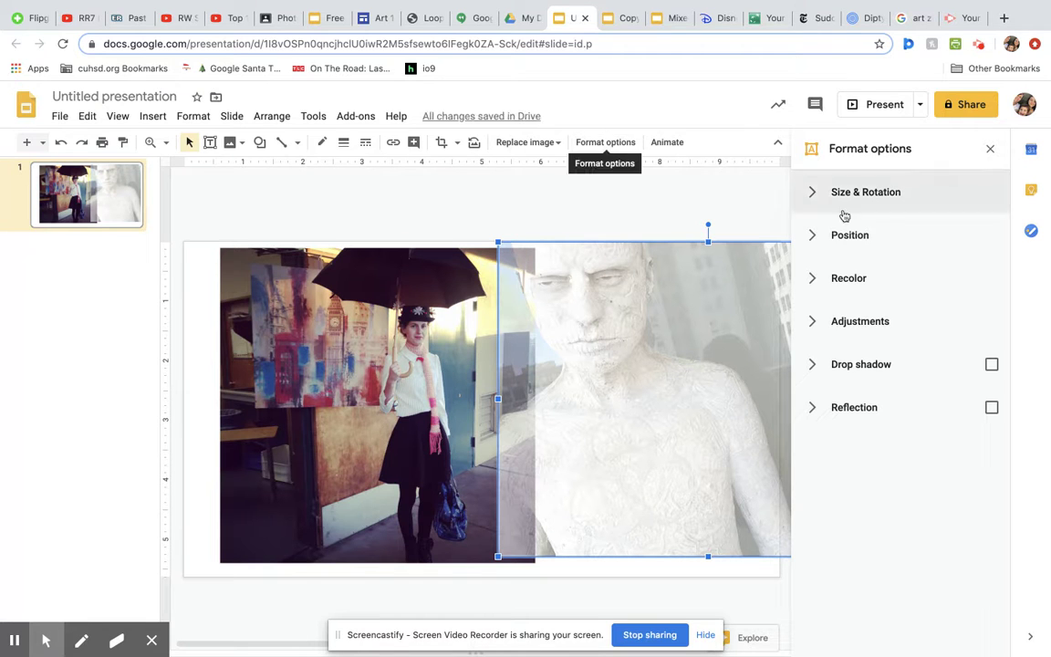
left_click(813, 323)
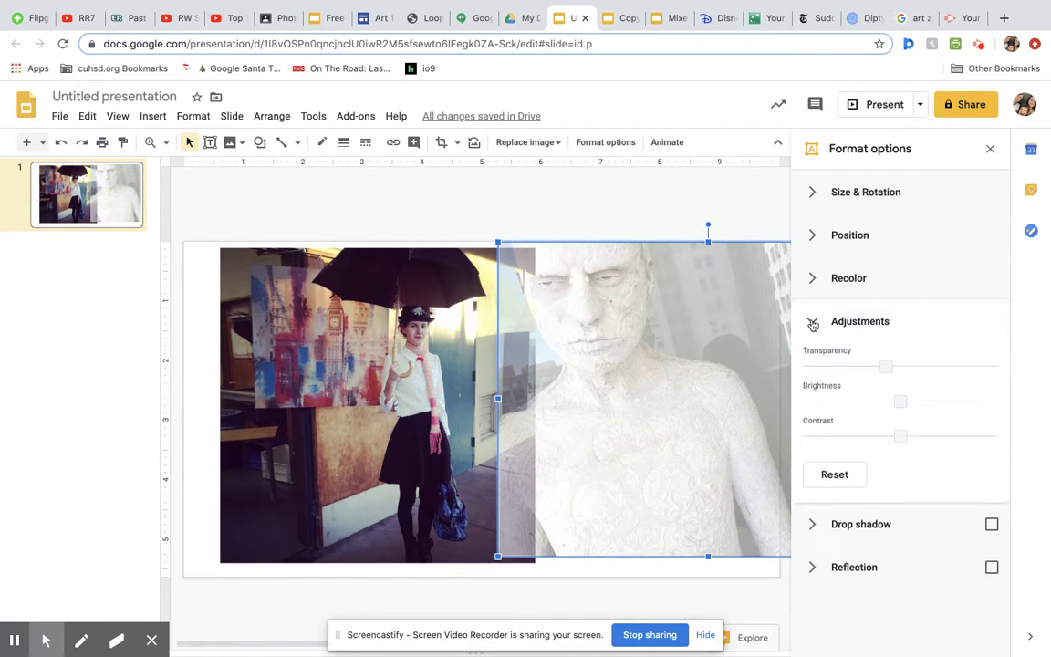
mouse_move(884, 370)
left_mouse_down()
mouse_move(903, 369)
mouse_move(873, 368)
left_mouse_up()
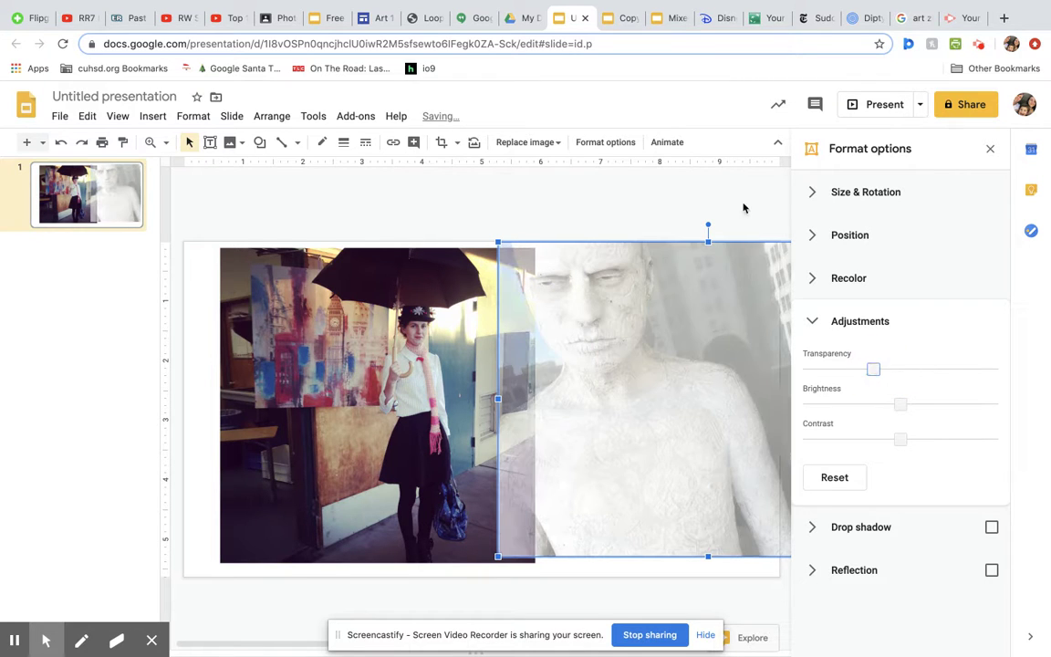
left_click(391, 348)
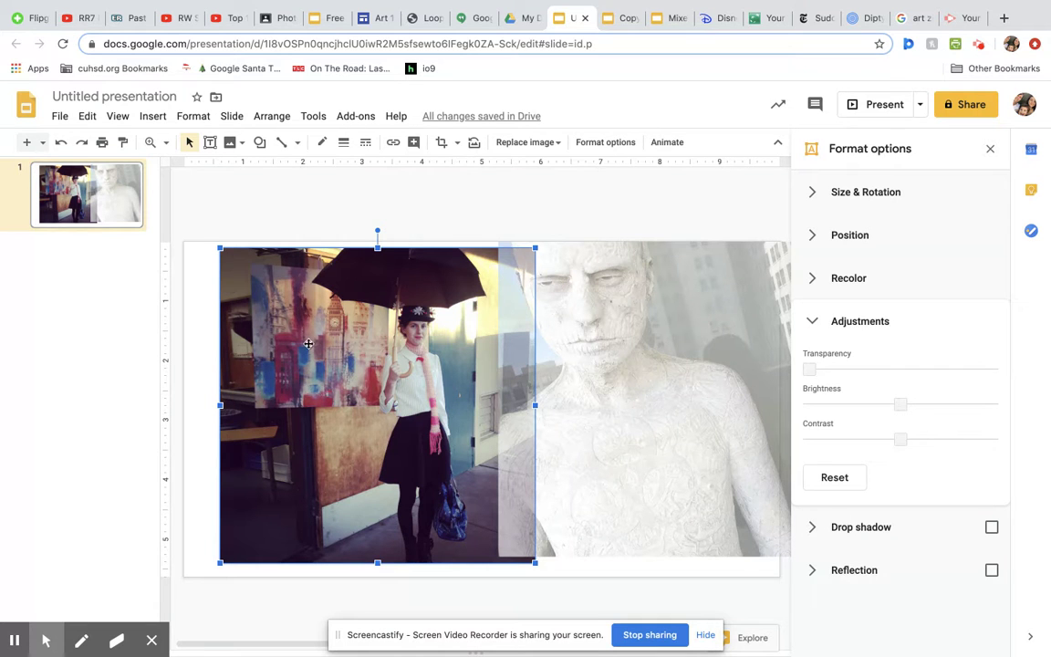
left_click_drag(812, 368, 876, 368)
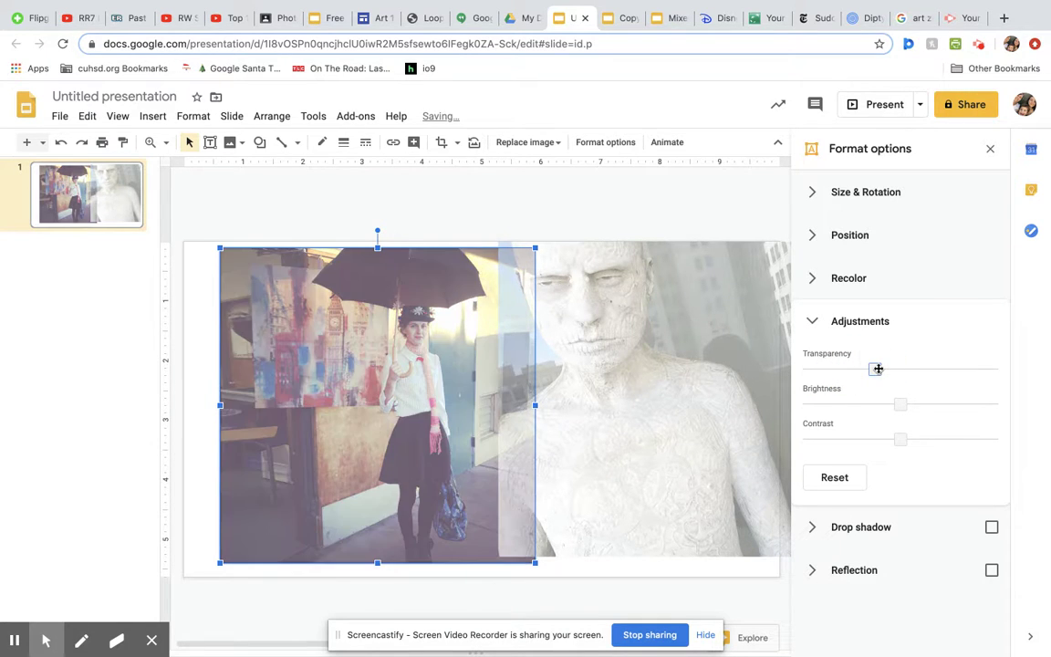
- Slide the statue photo left and umbrella photo right to overlap, undoing an accidental crop
left_click(708, 347)
left_click_drag(709, 348, 669, 352)
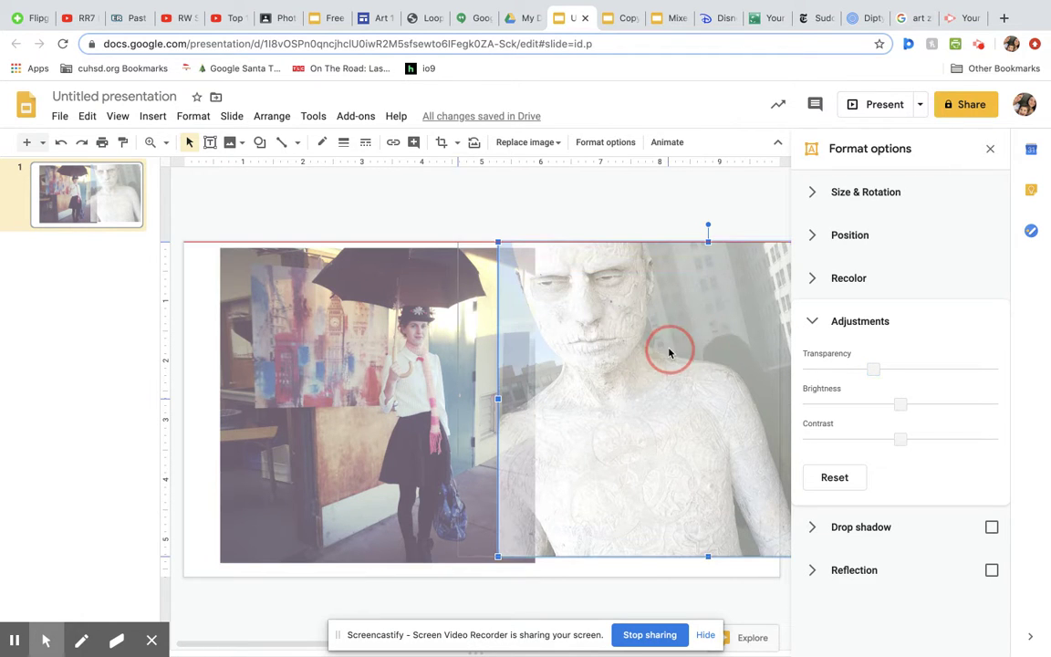
double_click(668, 352)
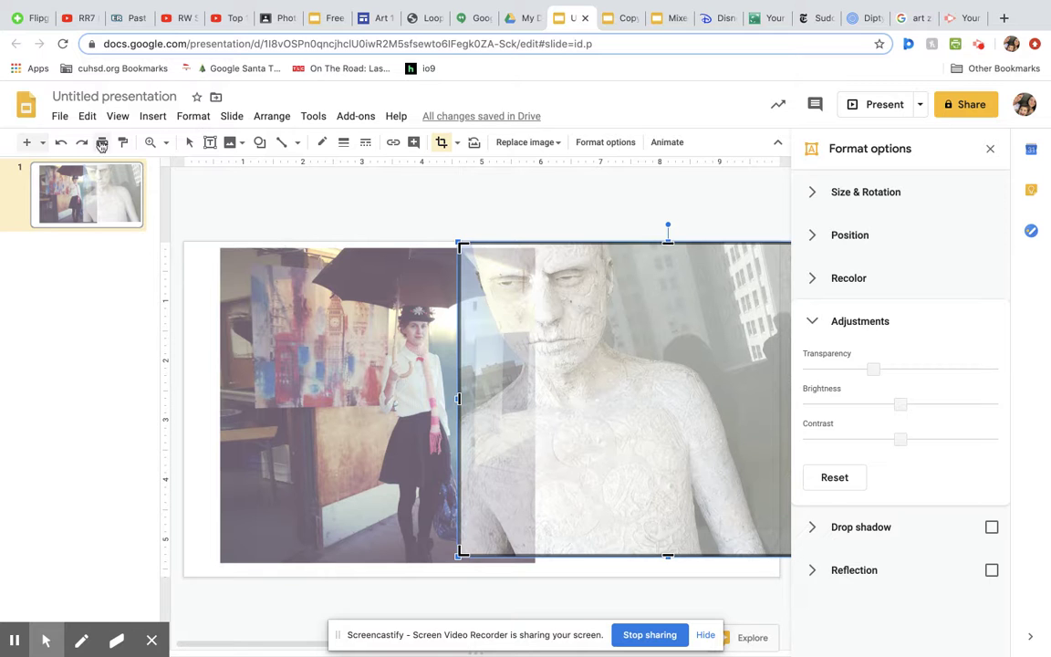
left_click(60, 143)
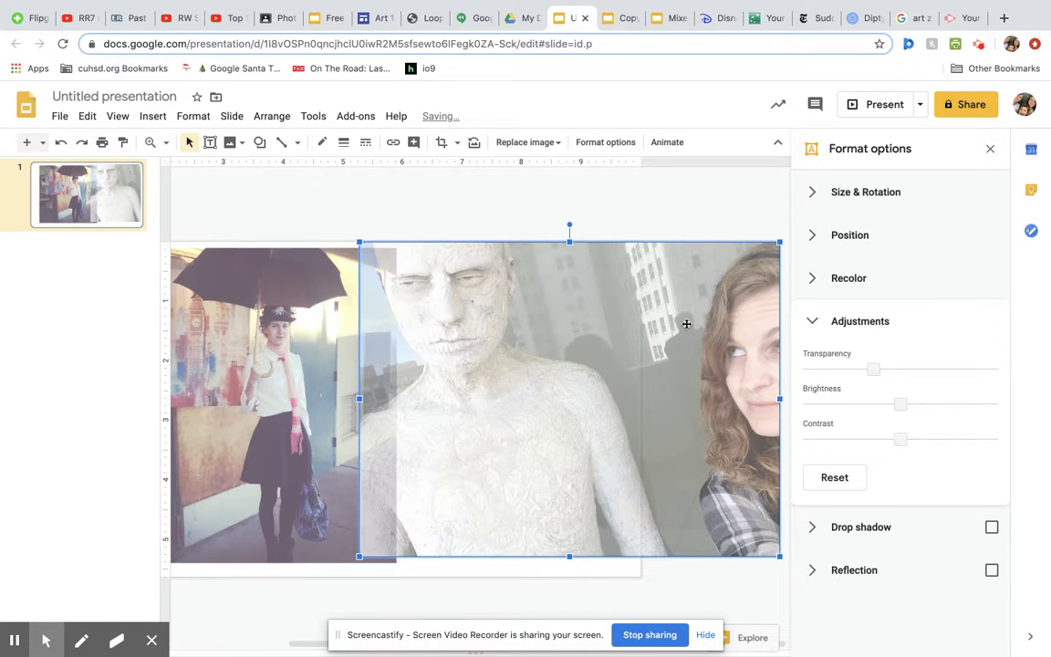
left_click_drag(686, 322, 506, 331)
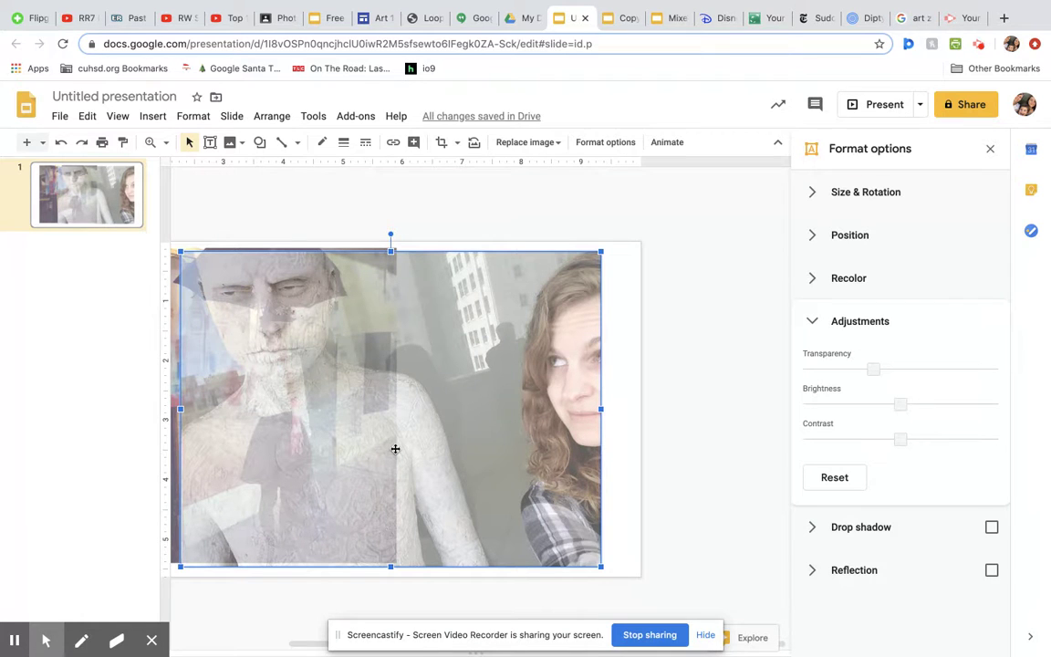
left_click_drag(324, 643, 244, 591)
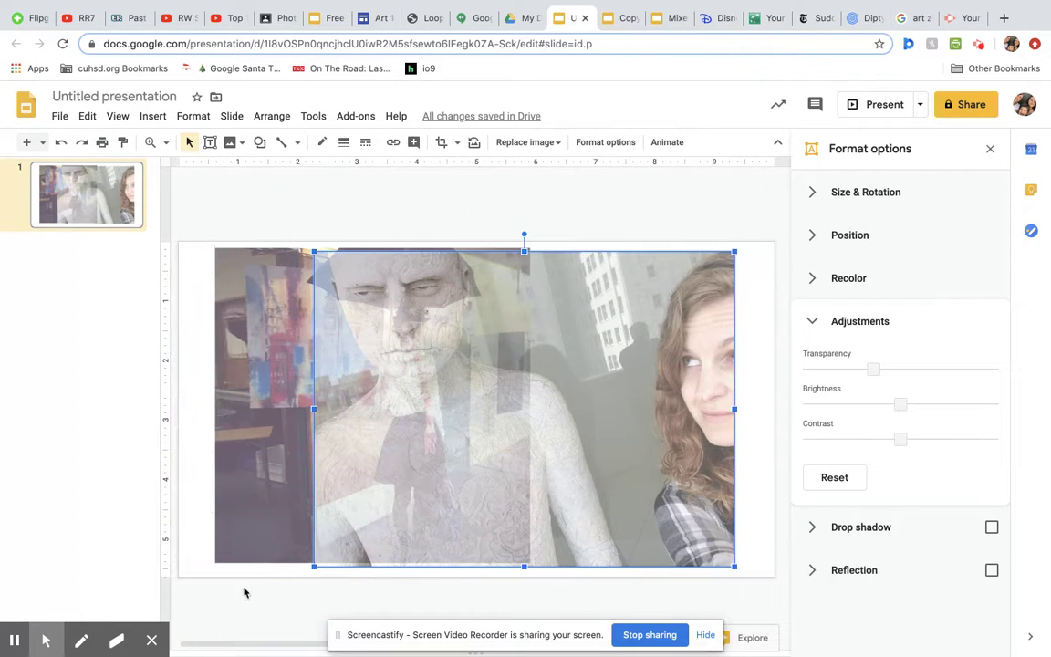
left_click_drag(689, 386, 621, 389)
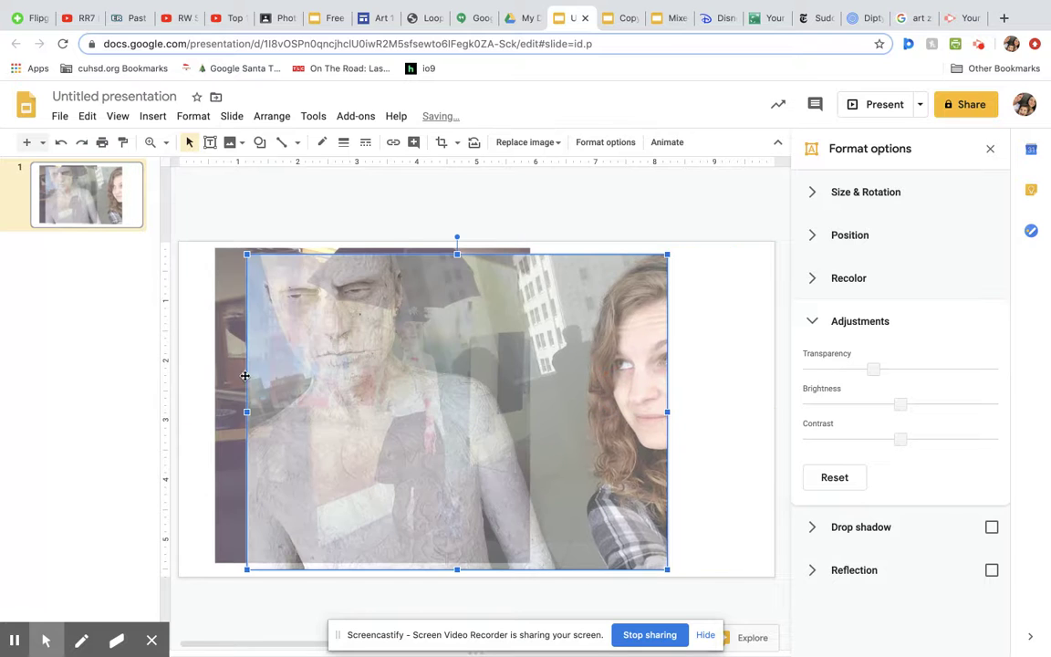
left_click_drag(234, 374, 292, 384)
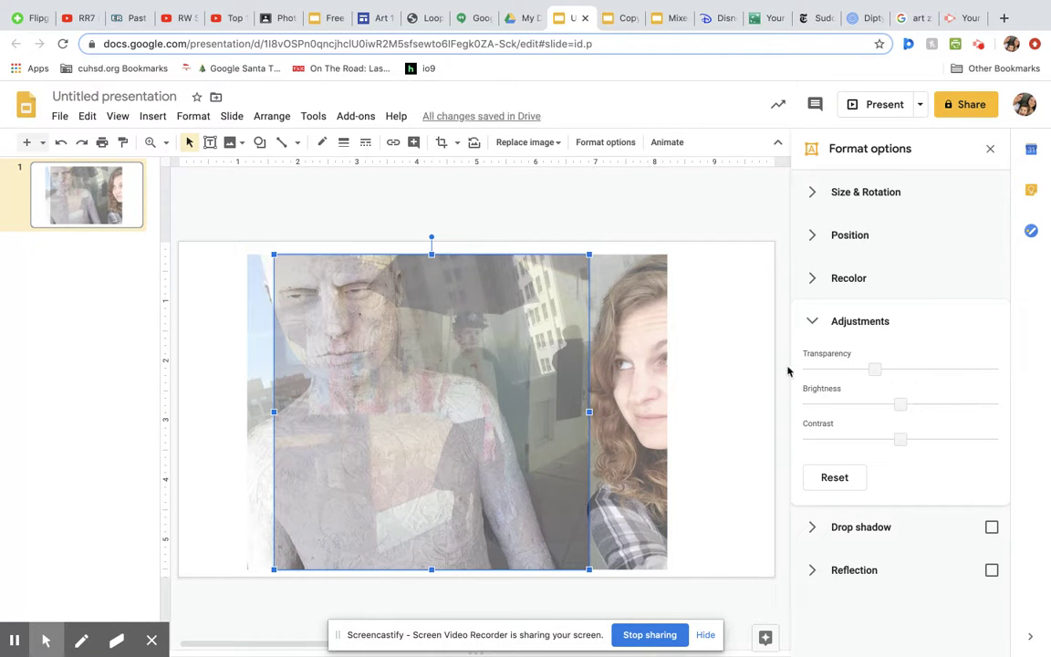
- Recolor the umbrella photo with the Dark 6 preset
left_click(820, 279)
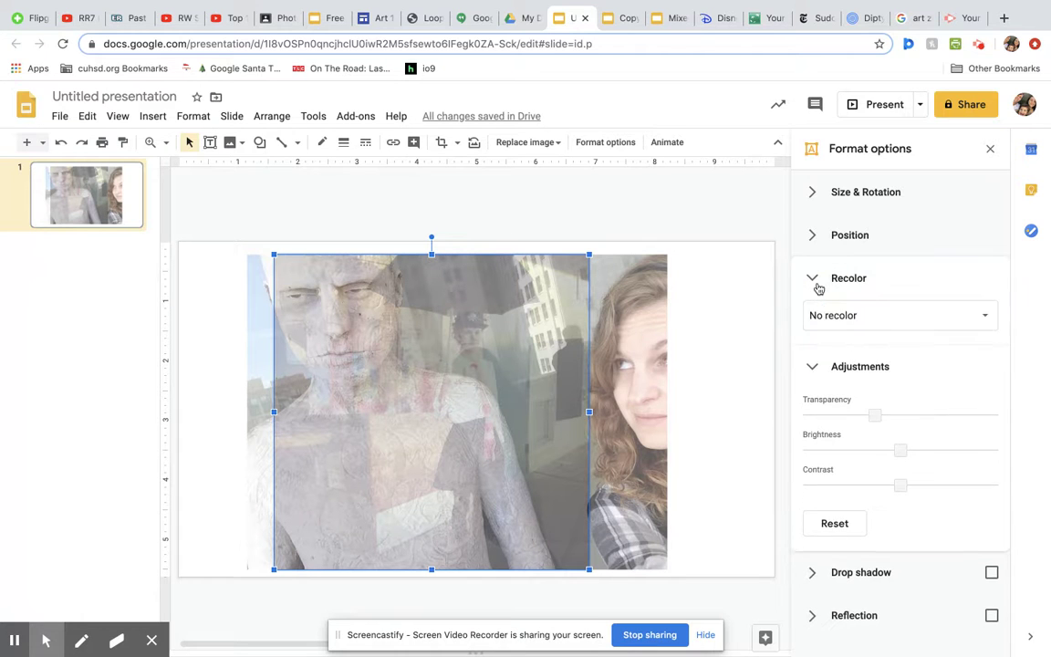
left_click(945, 321)
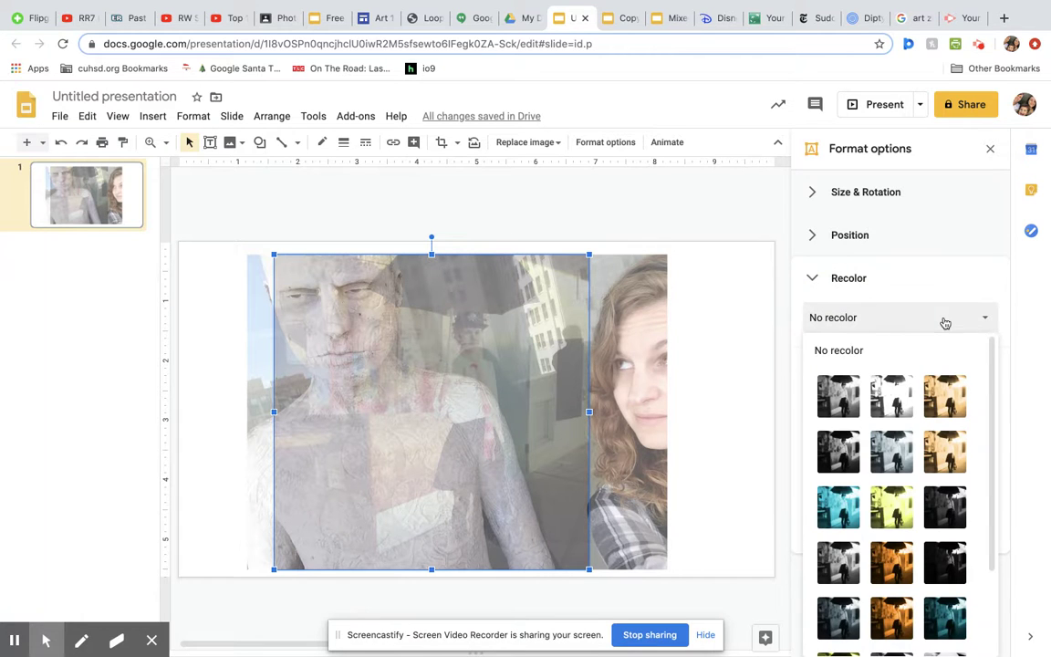
left_click(890, 555)
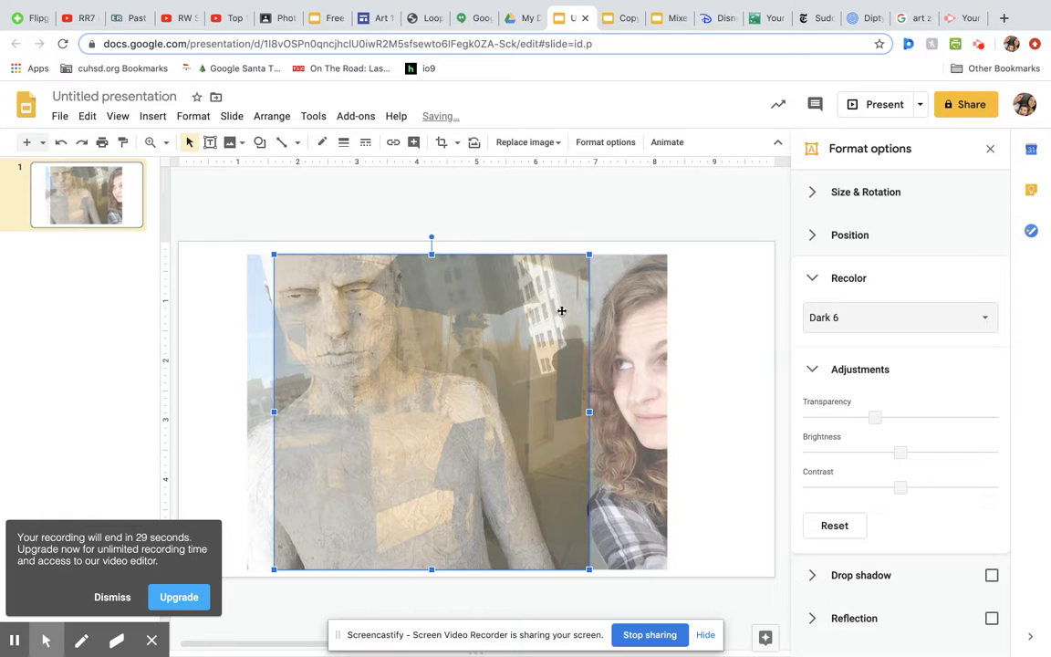
- Recolor the statue photo Dark 7, lower brightness to -18% and slightly reduce transparency
left_click(646, 313)
left_click(962, 326)
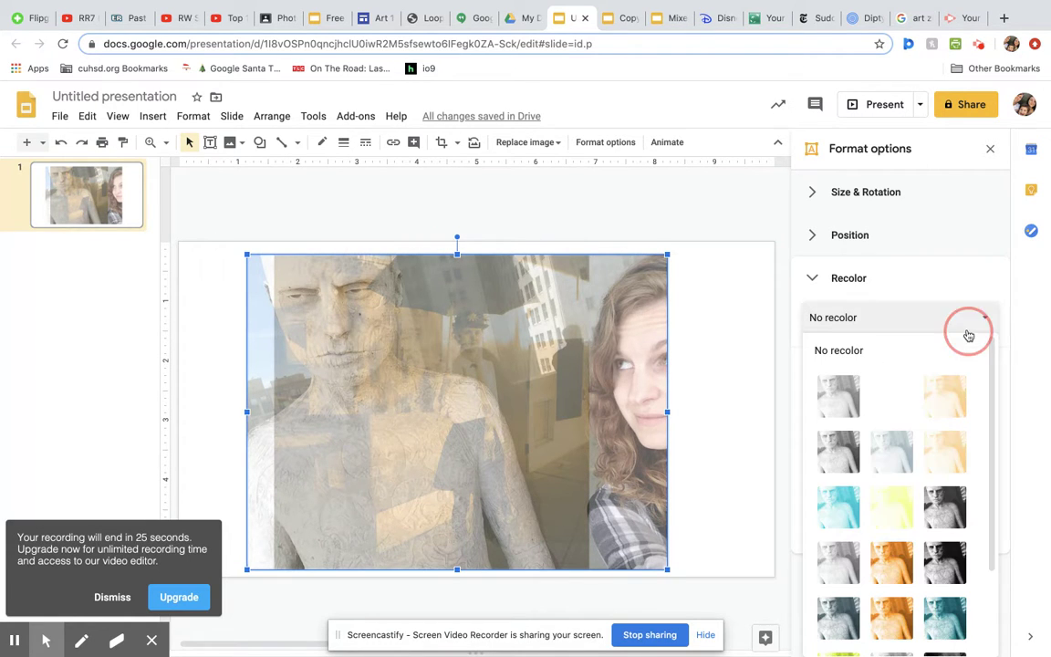
scroll(871, 517, "down", 2)
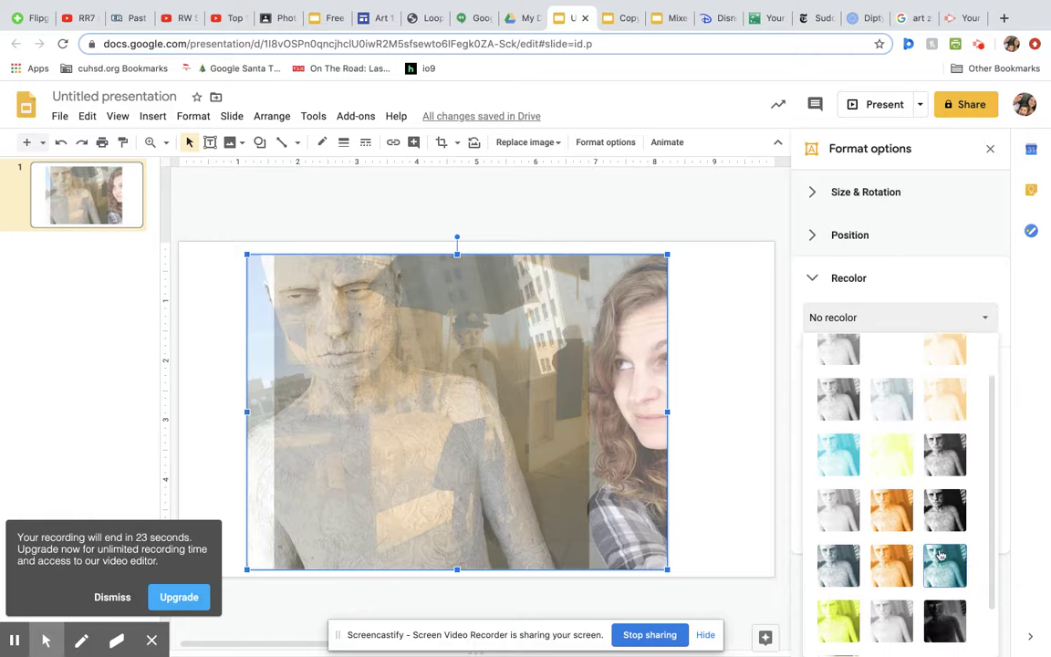
left_click(949, 562)
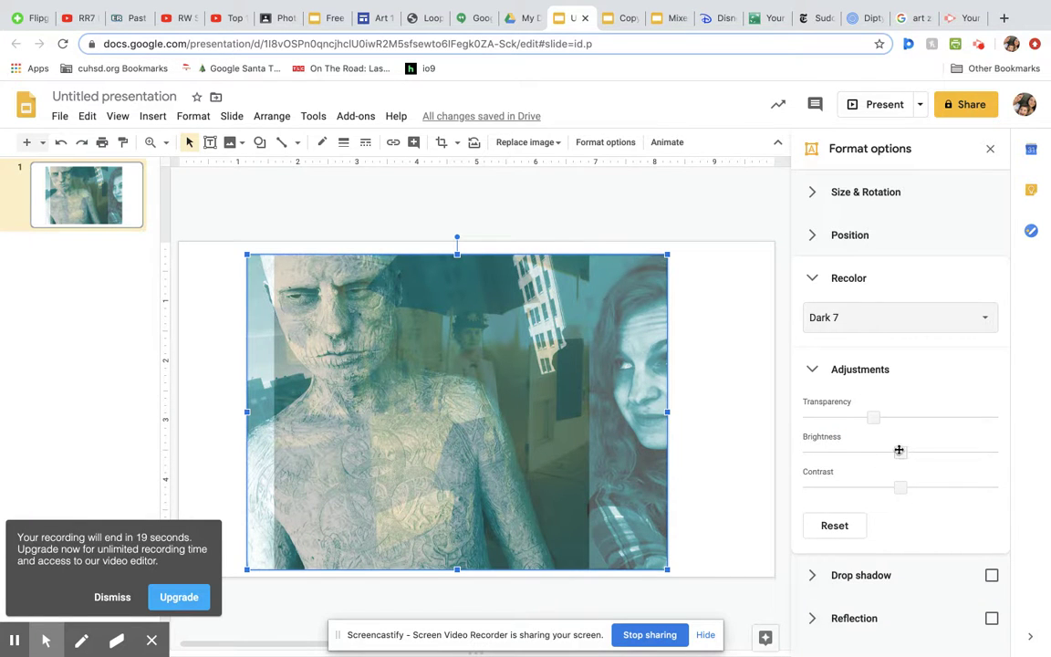
left_click_drag(898, 451, 909, 488)
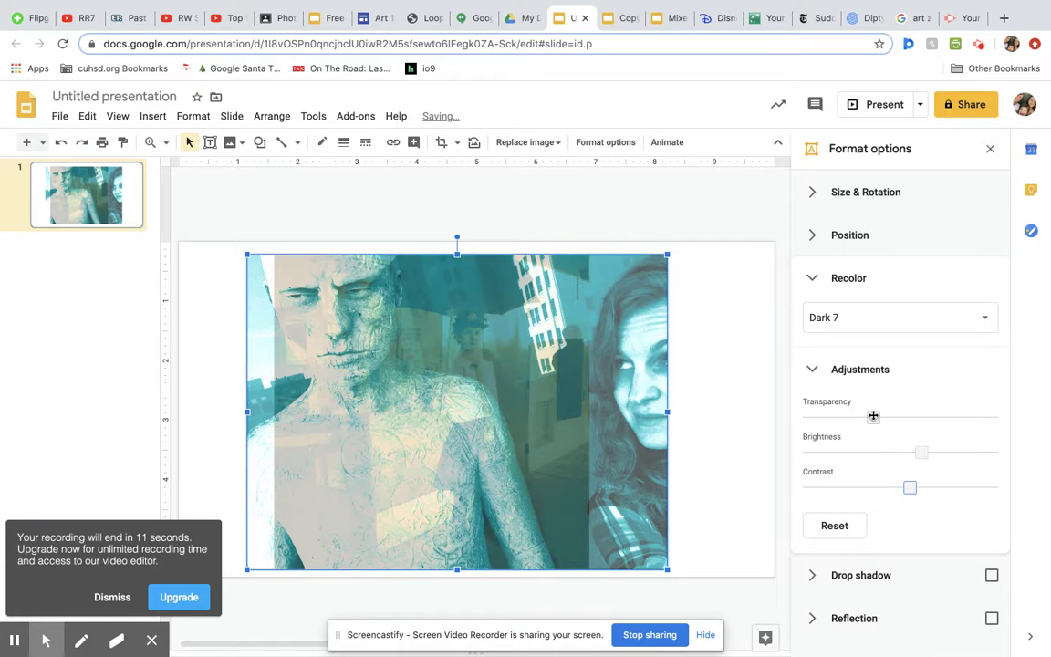
left_click_drag(873, 415, 863, 415)
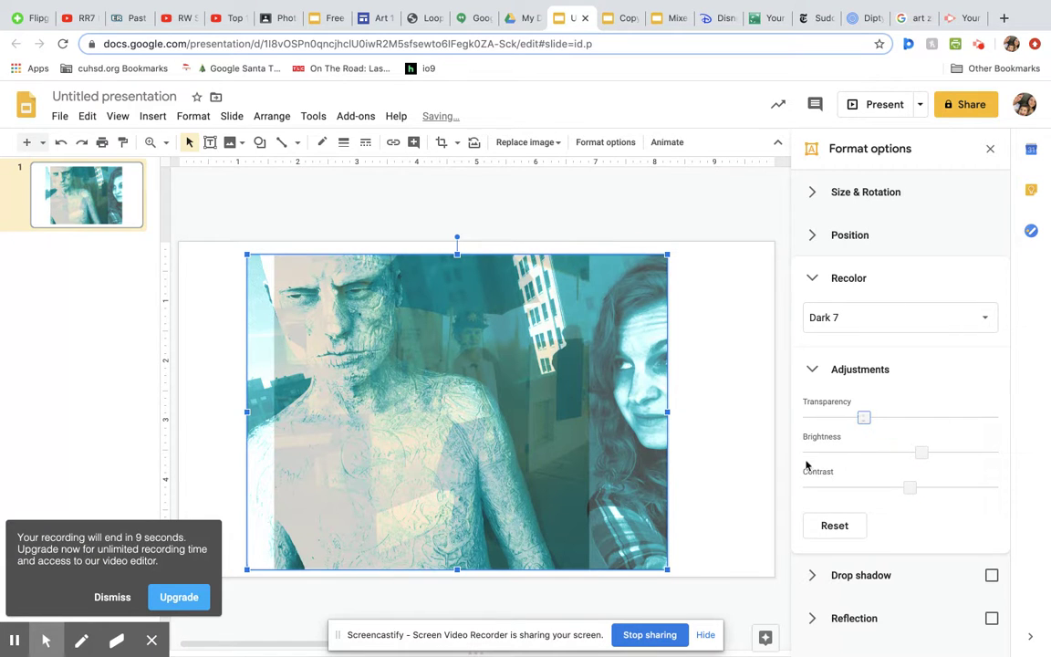